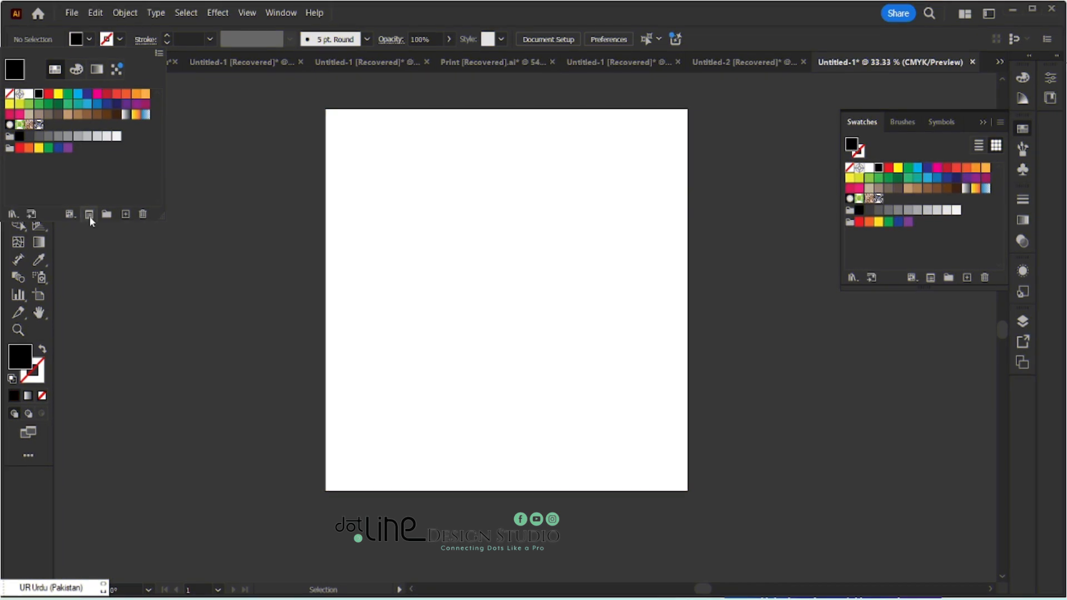
# Create a six-sided polygon with a 50 px radius in the artboard's upper half, with no fill and a black stroke.
pyautogui.click(22, 155)
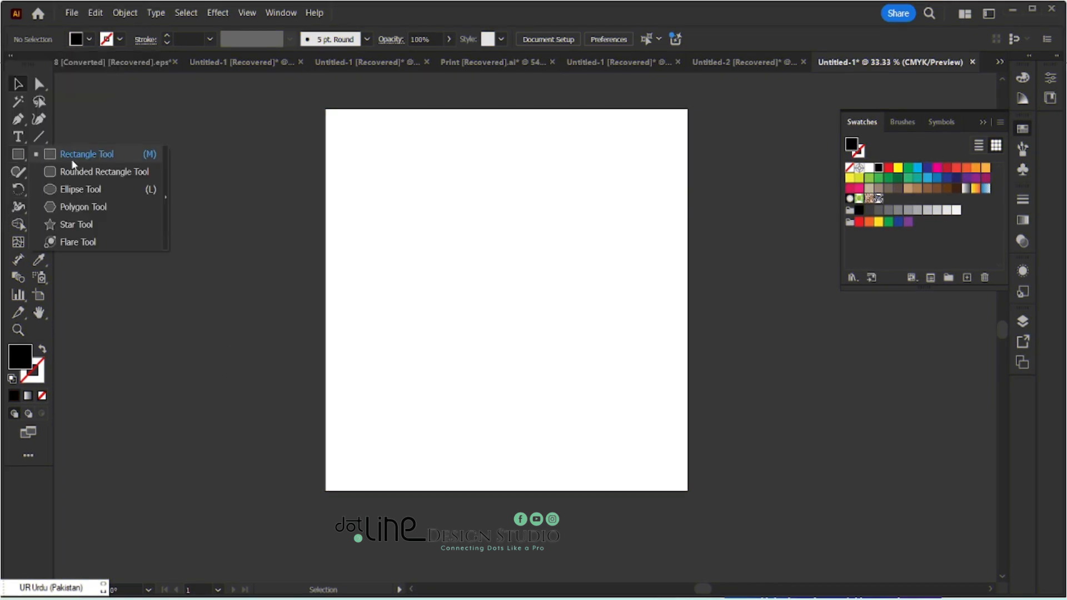
pyautogui.click(81, 208)
pyautogui.click(461, 215)
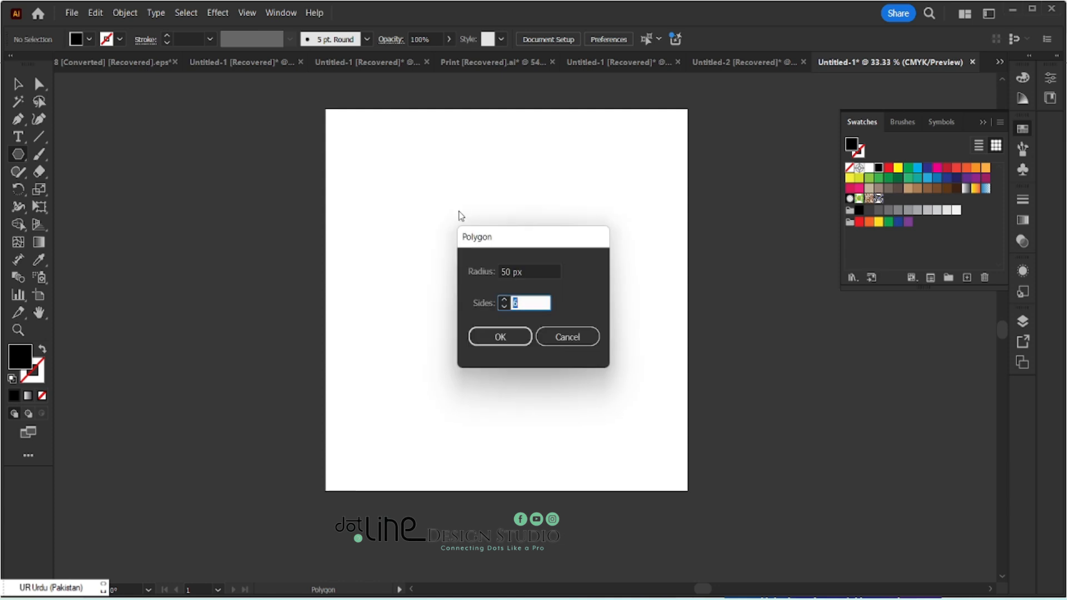
pyautogui.click(524, 301)
pyautogui.click(499, 339)
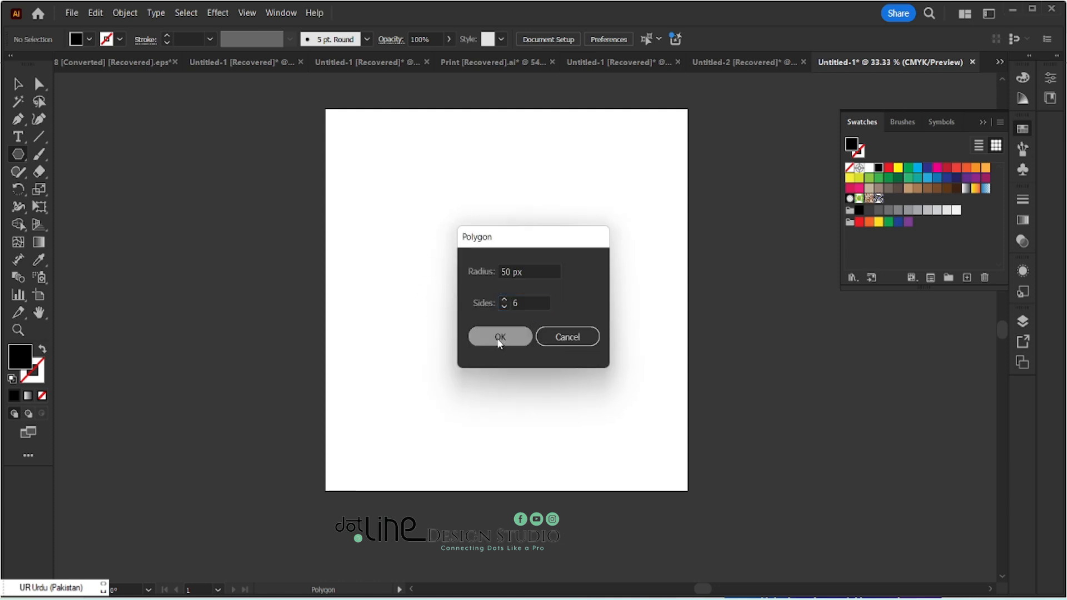
pyautogui.click(42, 349)
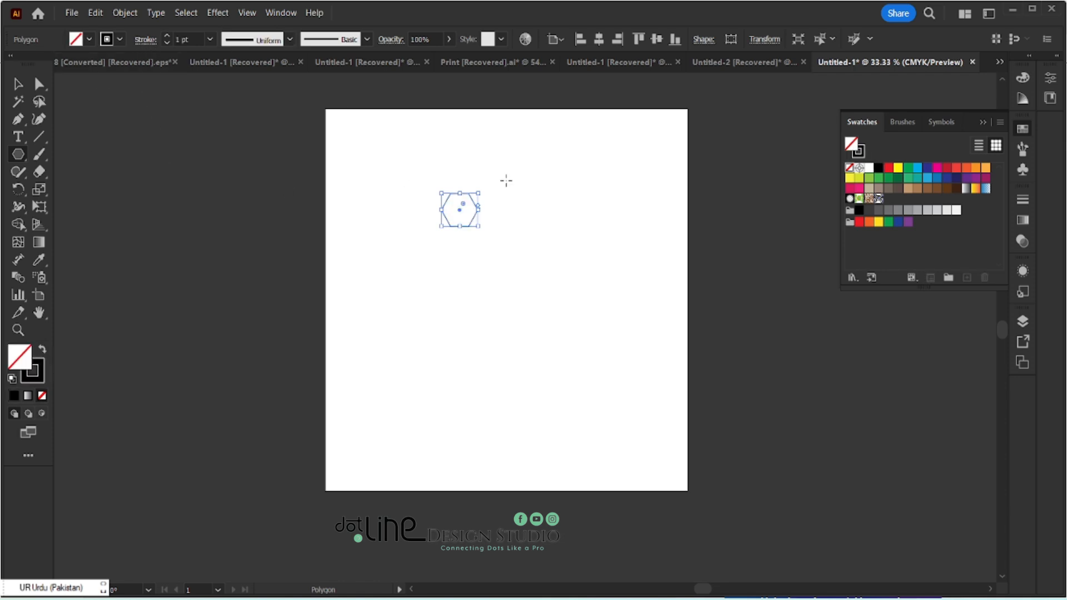
# Enlarge the hexagon proportionally and centre it horizontally and vertically on the artboard.
pyautogui.click(18, 84)
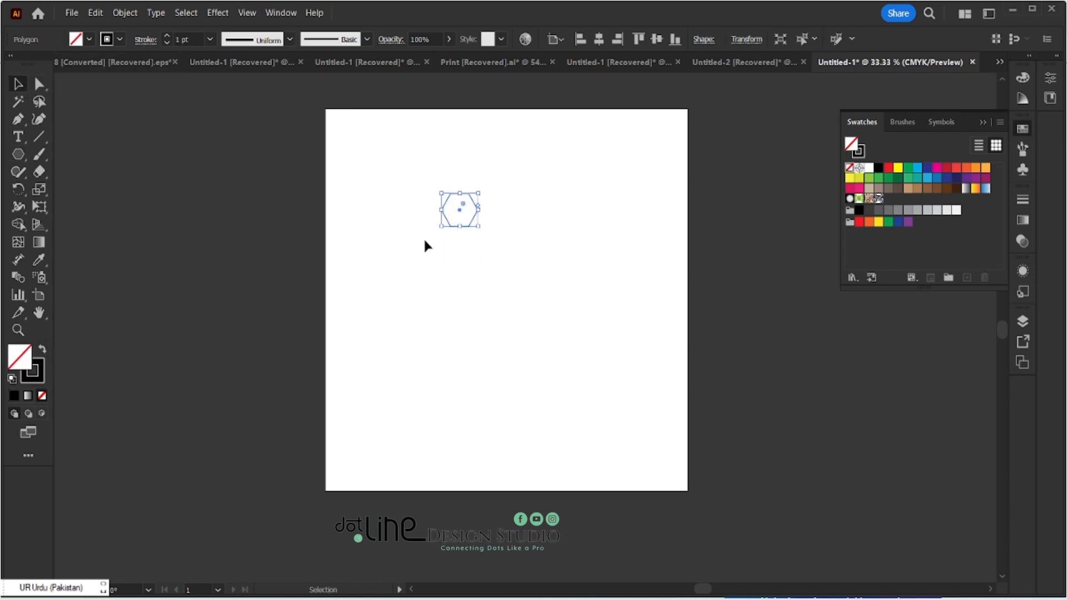
pyautogui.moveTo(479, 228); pyautogui.dragTo(534, 301)
pyautogui.click(605, 40)
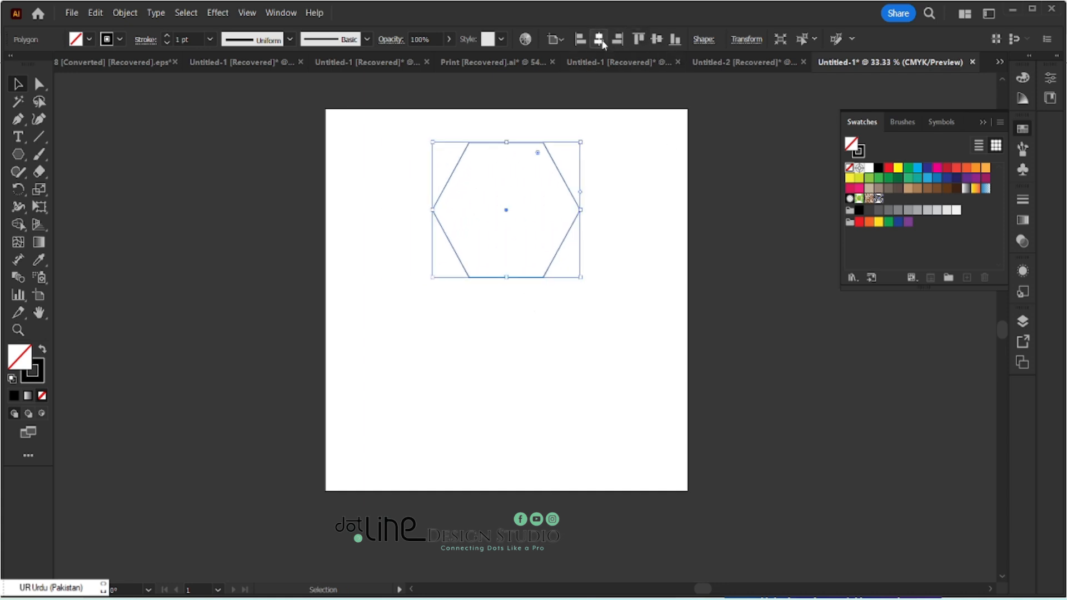
pyautogui.click(651, 41)
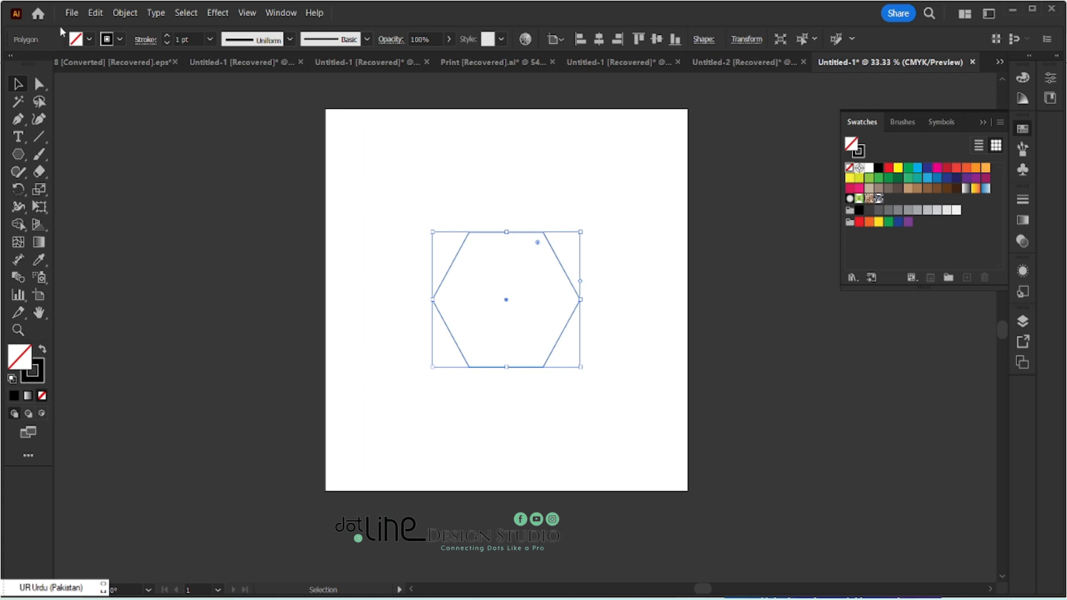
# Paste a copy of the hexagon in front and scale it down slightly around its centre to form an inner outline.
pyautogui.click(98, 14)
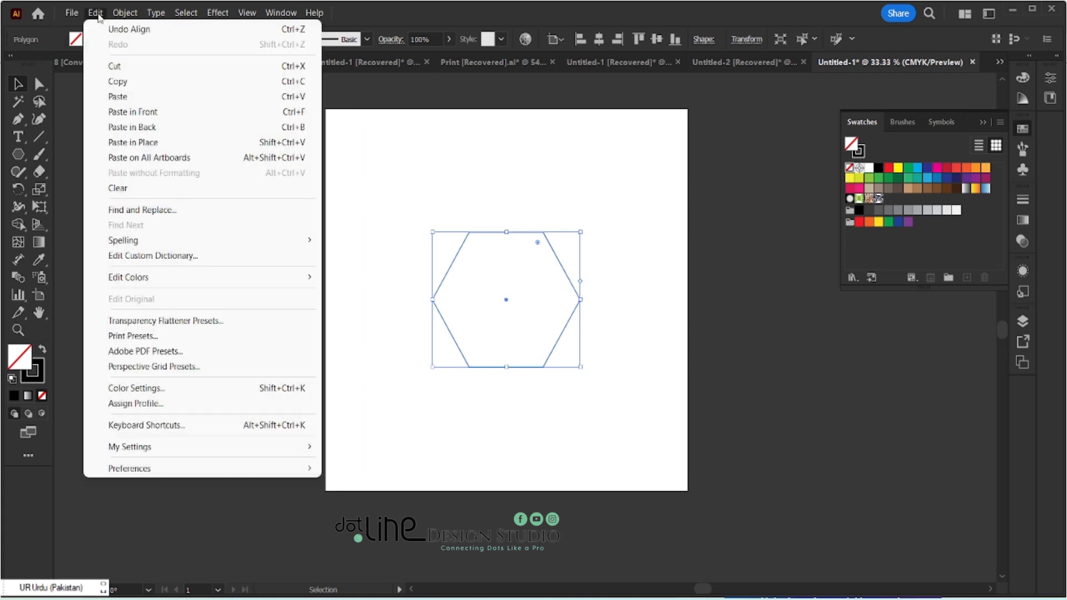
pyautogui.click(109, 82)
pyautogui.click(95, 12)
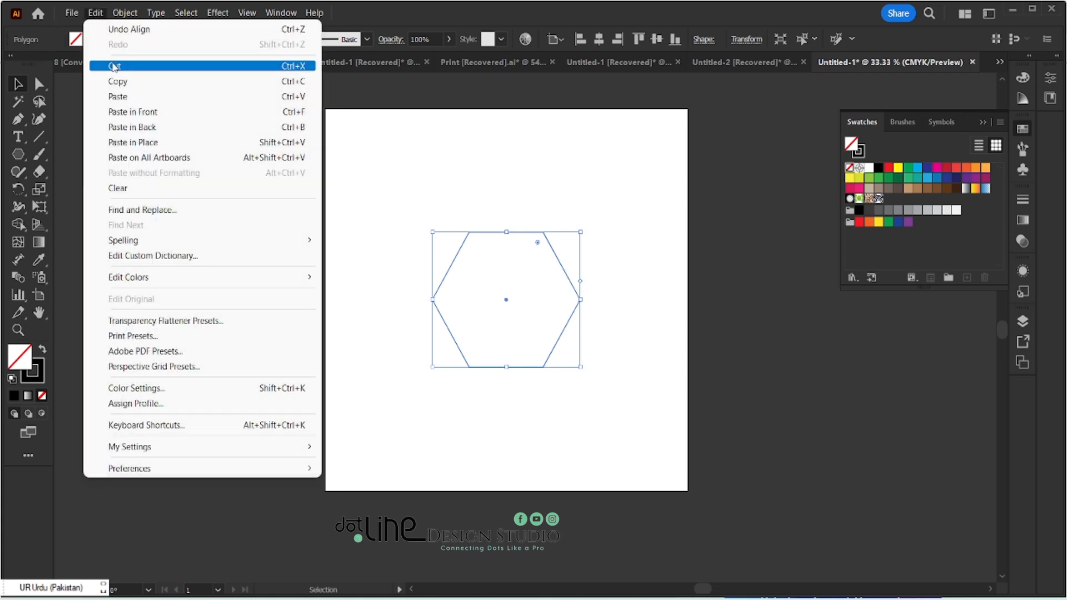
pyautogui.click(114, 111)
pyautogui.moveTo(580, 368); pyautogui.dragTo(567, 354)
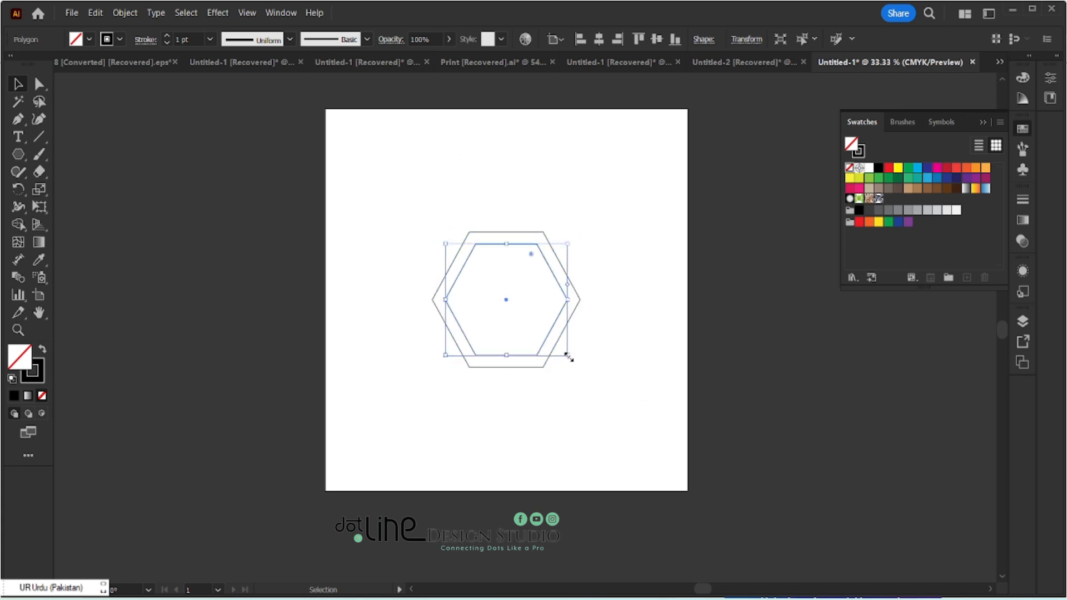
# Paste a copy of the inner hexagon in front and shrink it around its centre as the third concentric outline.
pyautogui.click(97, 15)
pyautogui.click(114, 81)
pyautogui.click(97, 14)
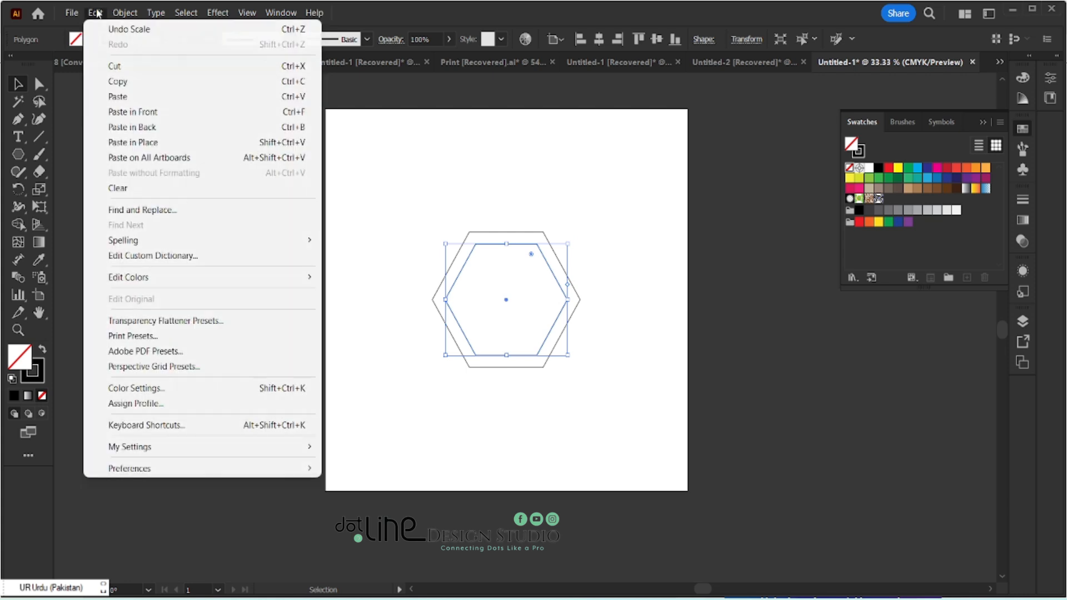
pyautogui.click(133, 112)
pyautogui.moveTo(567, 356); pyautogui.dragTo(550, 346)
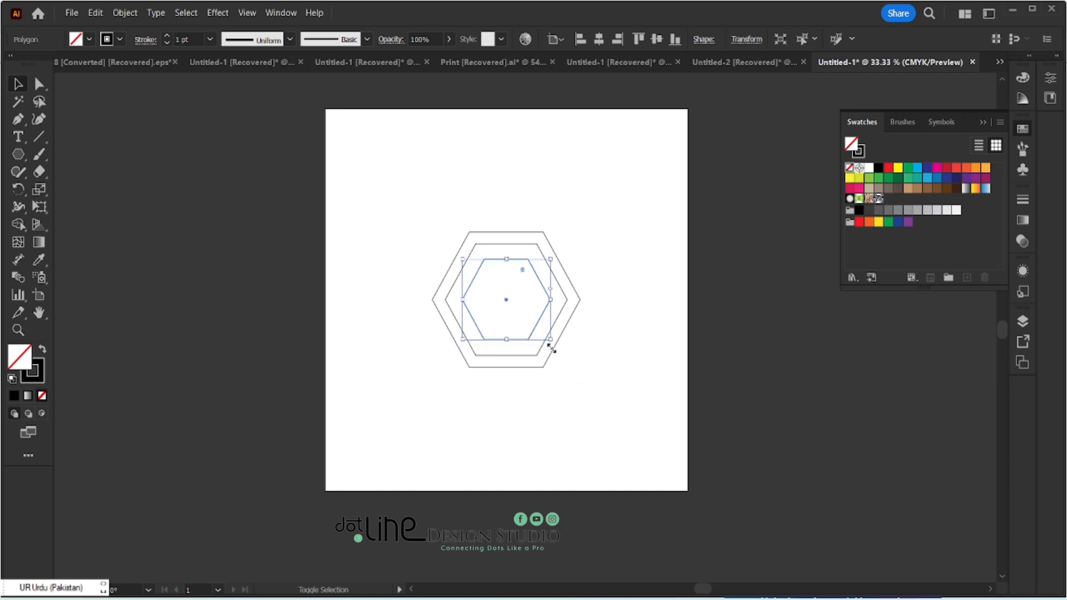
# Paste a copy of the smallest hexagon in front, give it a cyan blue fill without stroke, and shrink it around its centre.
pyautogui.click(89, 12)
pyautogui.click(117, 81)
pyautogui.click(94, 14)
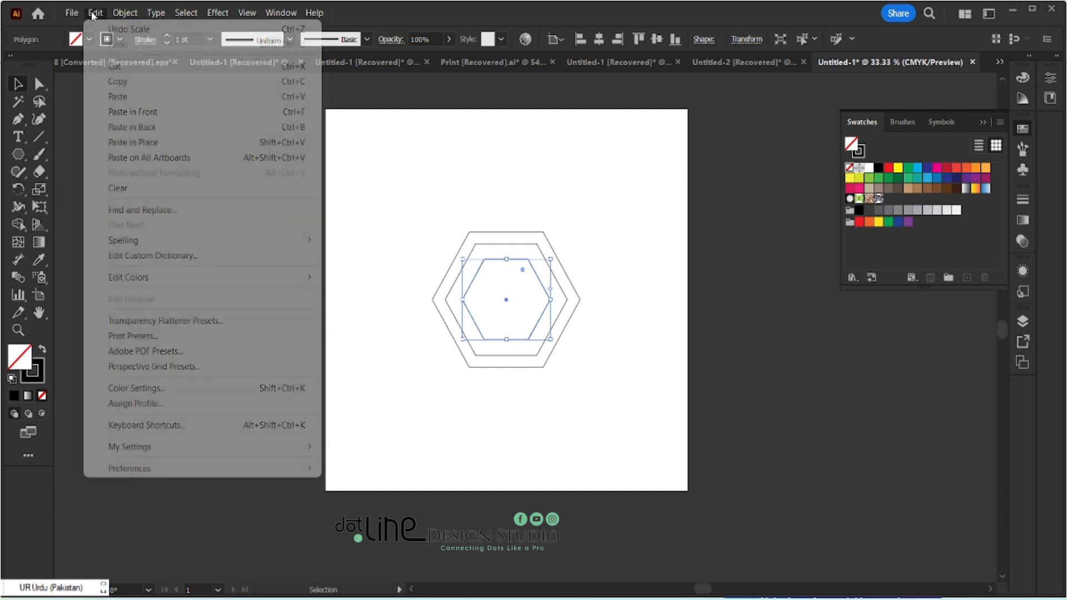
pyautogui.click(129, 114)
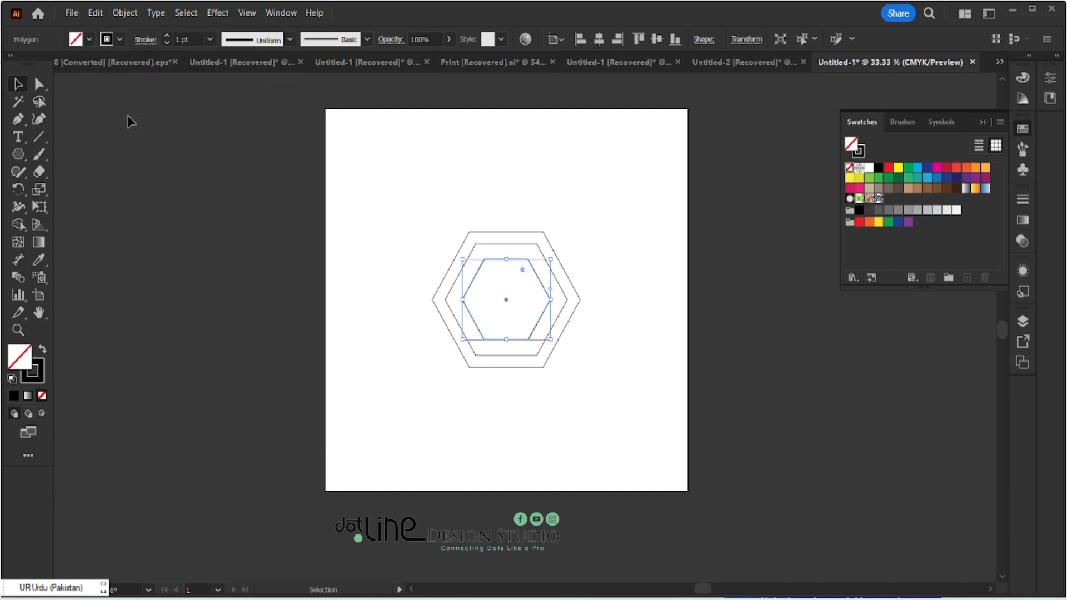
pyautogui.click(43, 351)
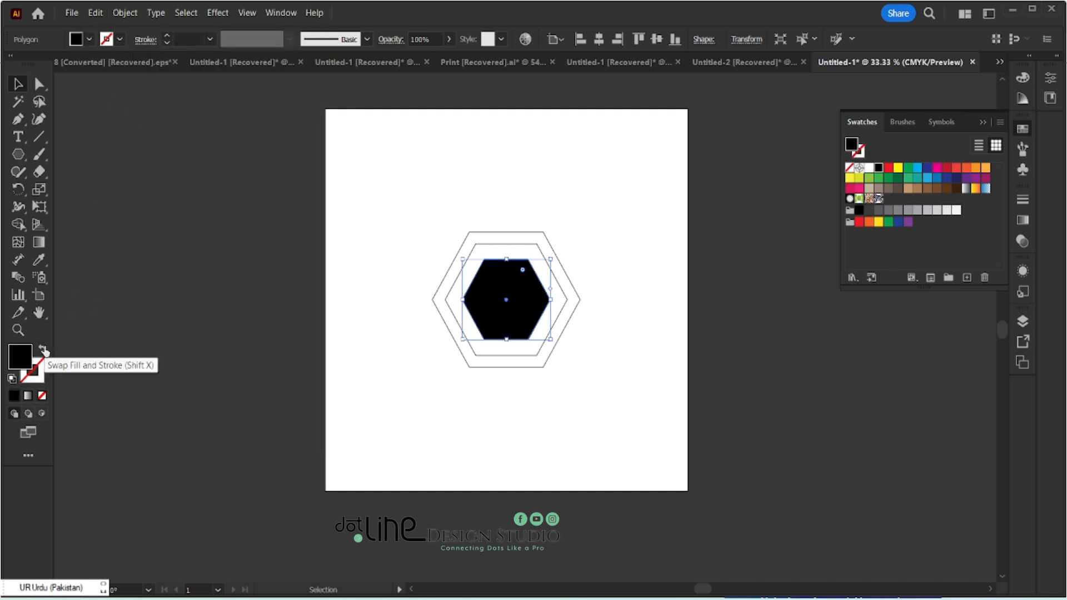
pyautogui.click(89, 40)
pyautogui.click(78, 98)
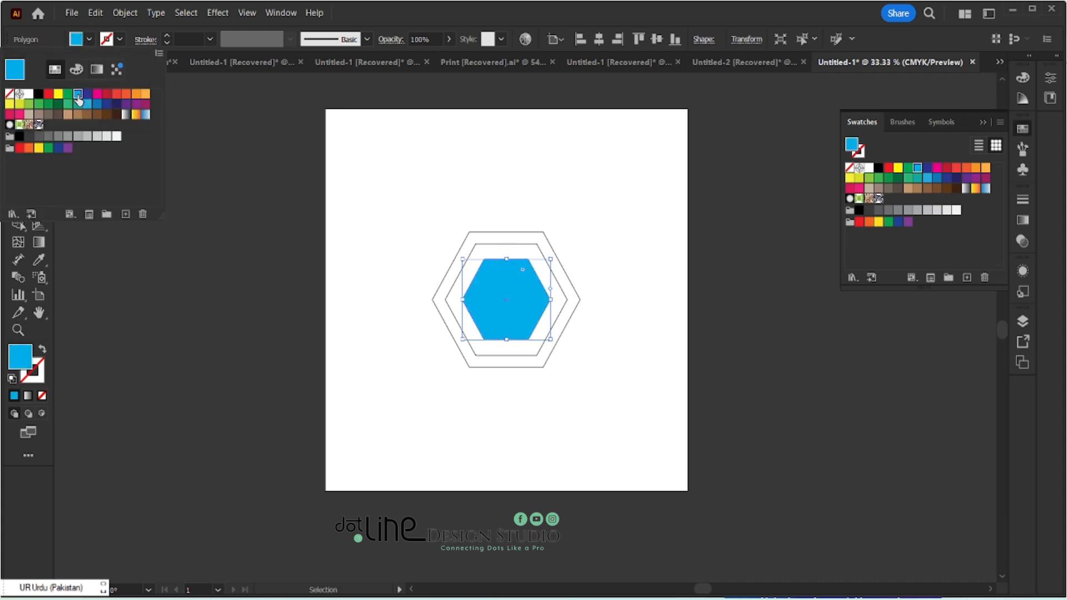
pyautogui.click(132, 257)
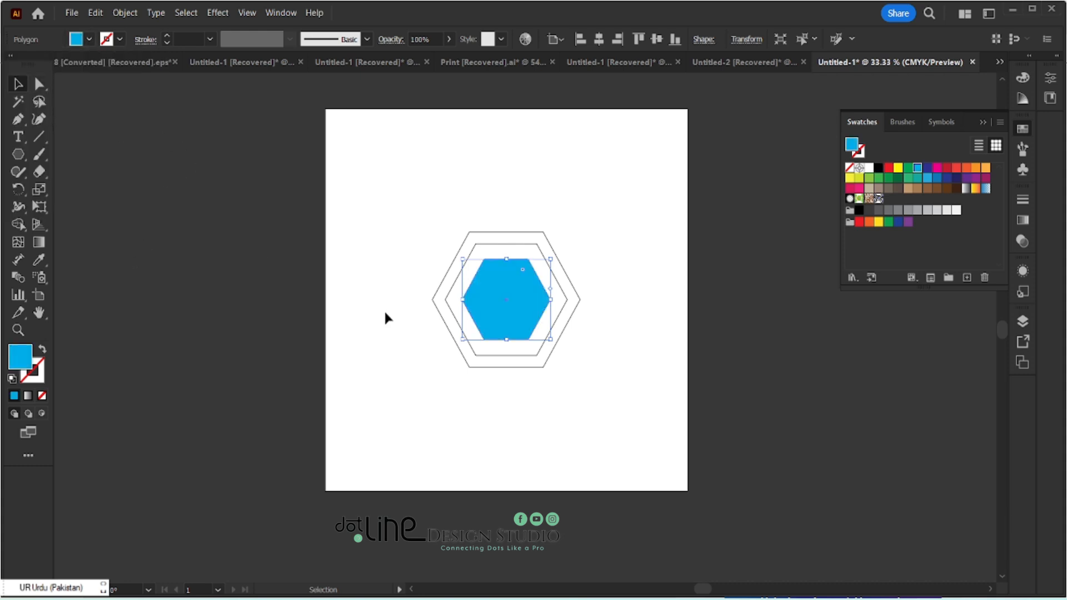
pyautogui.moveTo(551, 341); pyautogui.dragTo(538, 339)
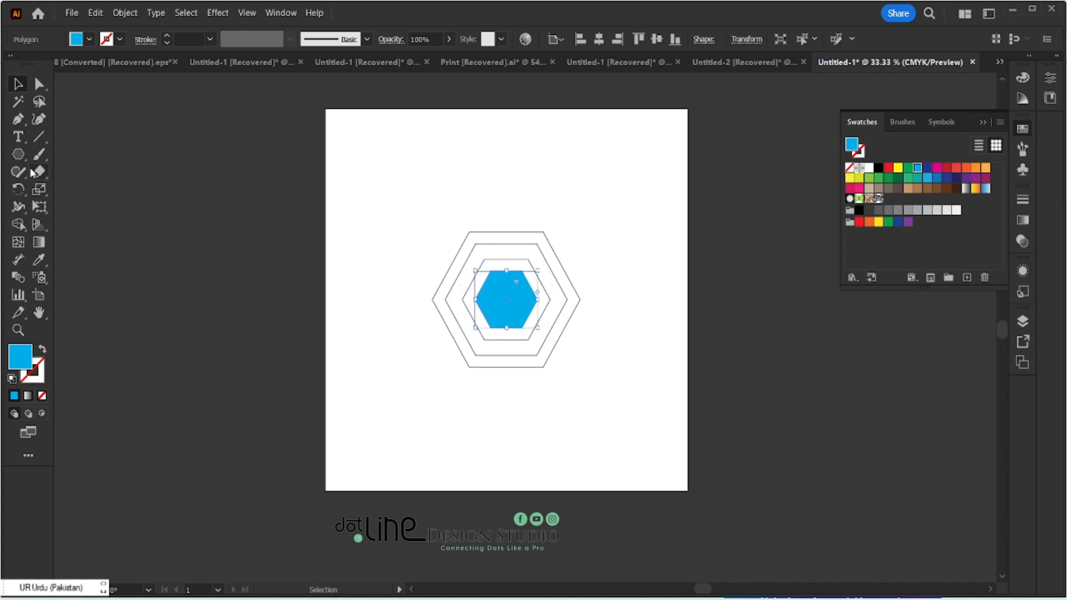
# Create a six-pointed star with radii of 19.0983 px and 50 px outside the artboard and fill it with white.
pyautogui.rightClick(19, 154)
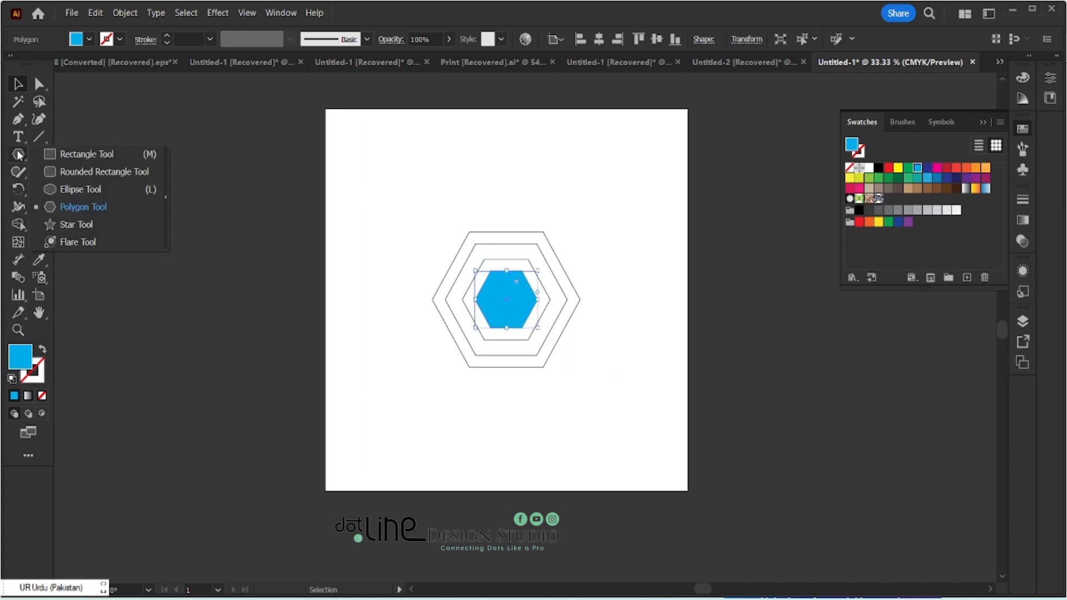
pyautogui.click(66, 224)
pyautogui.click(447, 300)
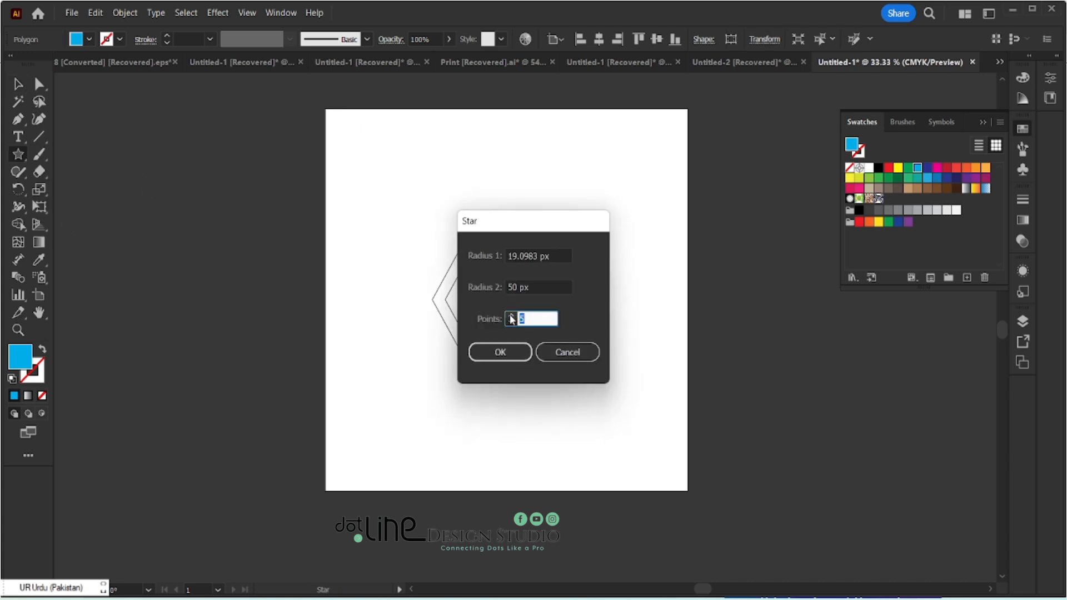
pyautogui.click(509, 352)
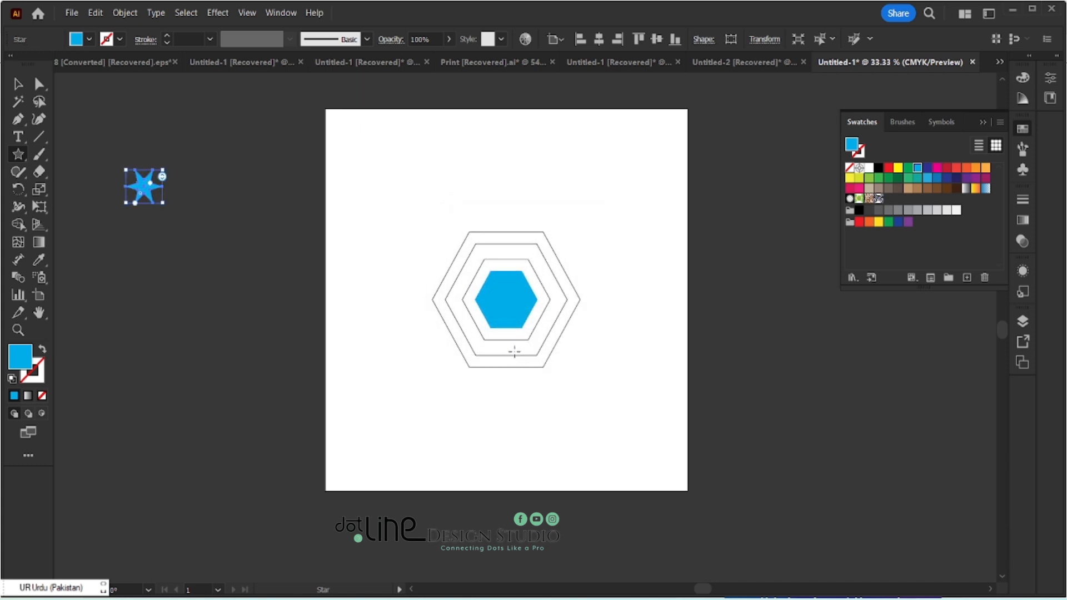
pyautogui.click(89, 39)
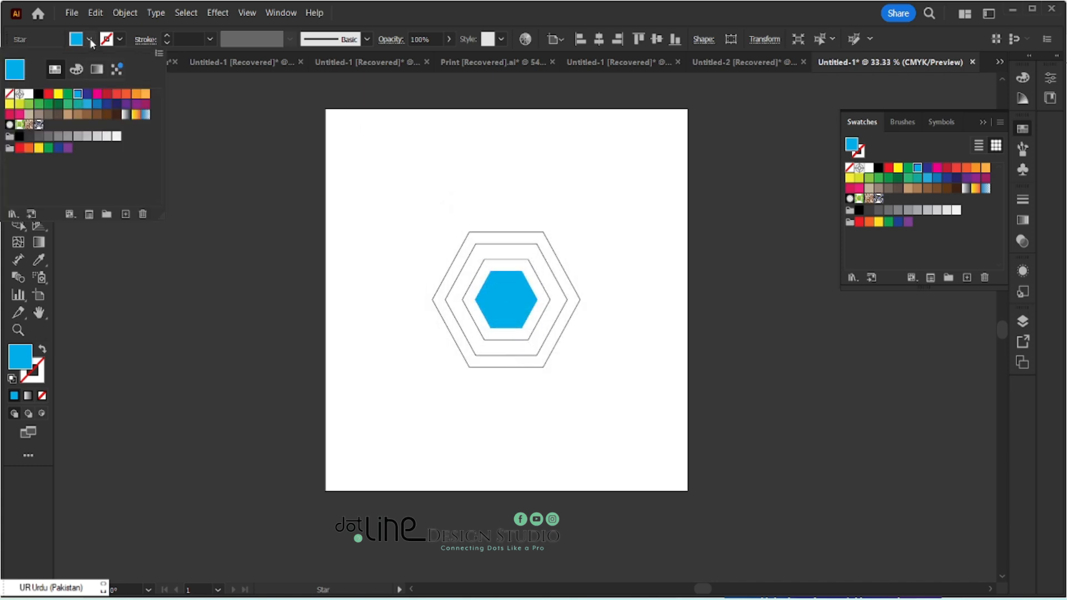
pyautogui.click(29, 95)
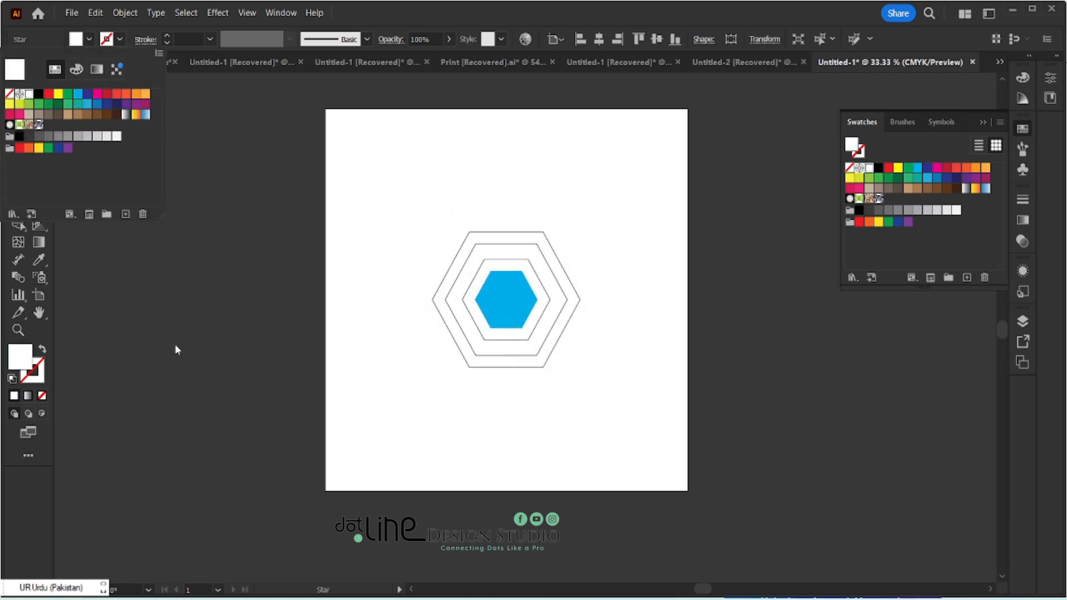
pyautogui.press('Escape')
# Move the white star onto the centre of the blue hexagon.
pyautogui.click(18, 84)
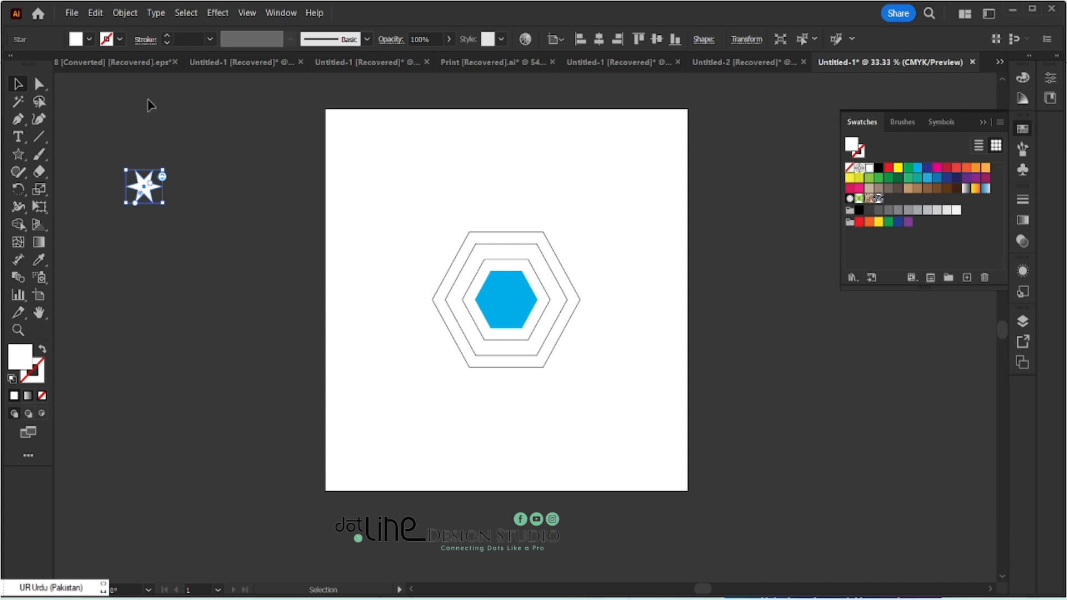
pyautogui.click(149, 210)
pyautogui.moveTo(147, 192); pyautogui.dragTo(512, 297)
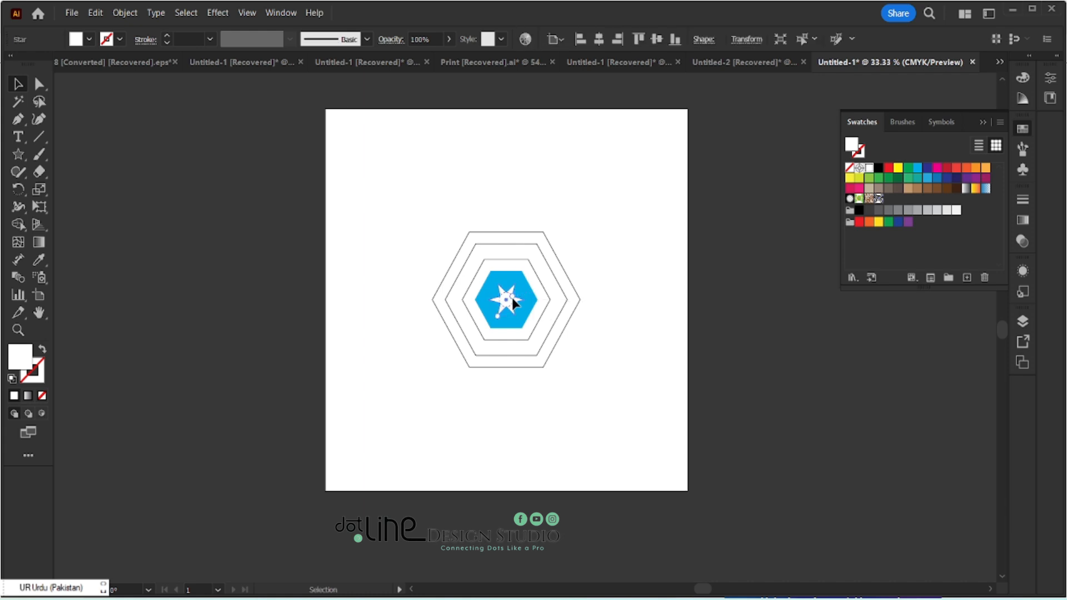
# Align the star and all the hexagons on their horizontal and vertical centres.
pyautogui.click(623, 327)
pyautogui.moveTo(446, 214); pyautogui.dragTo(555, 392)
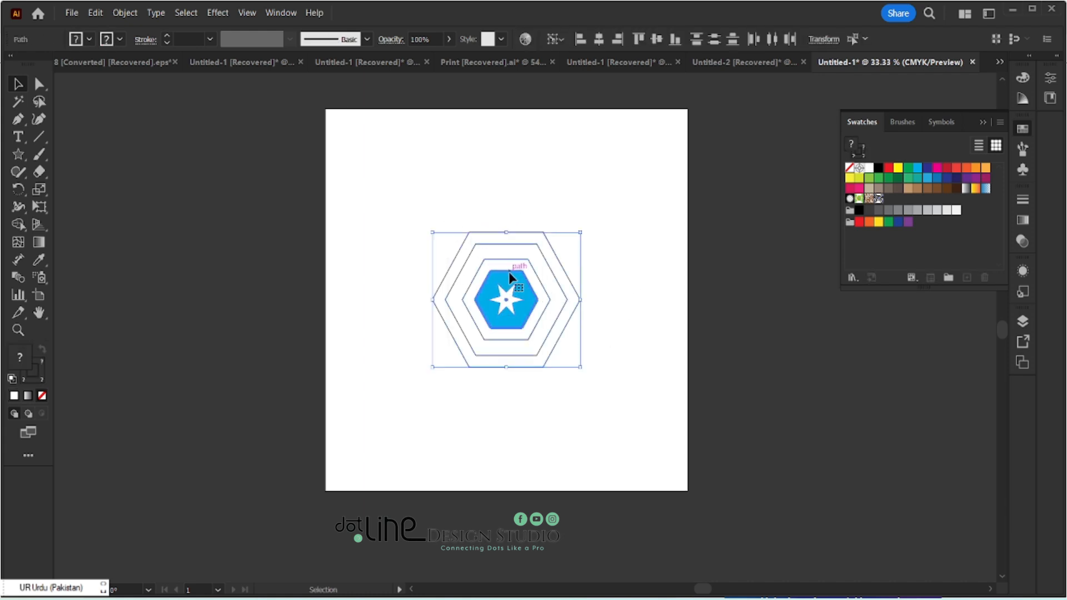
pyautogui.click(599, 41)
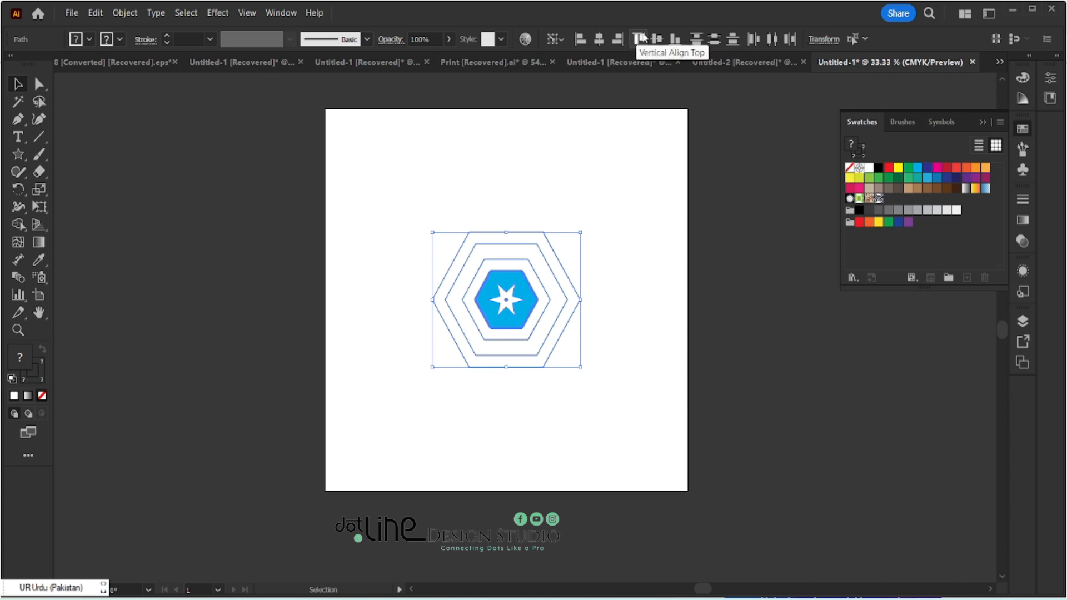
pyautogui.click(656, 40)
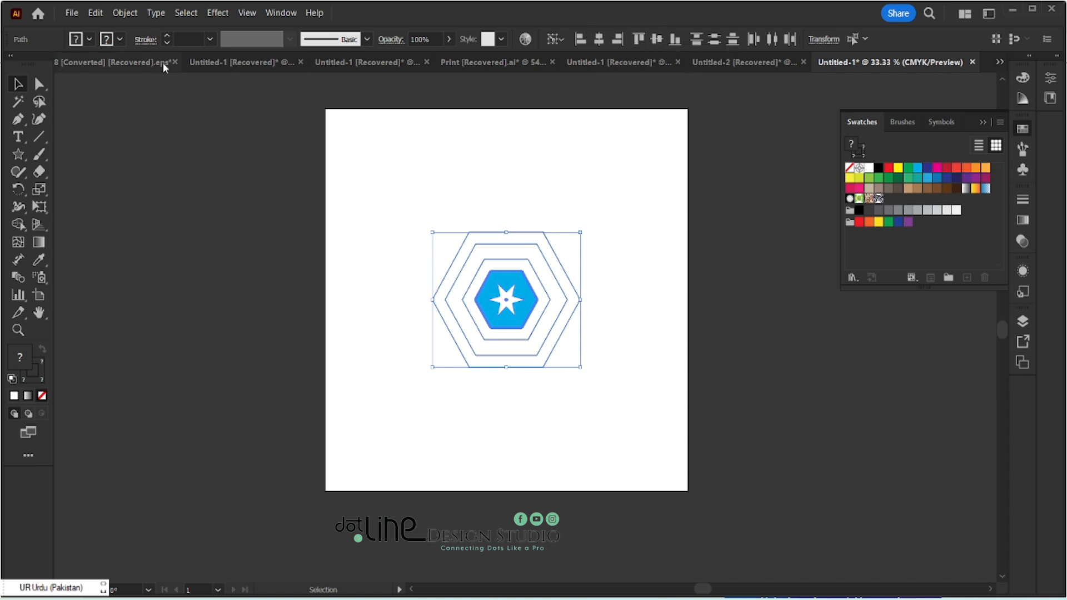
# Group the star with all the hexagons and expand the group's fill and stroke.
pyautogui.click(125, 13)
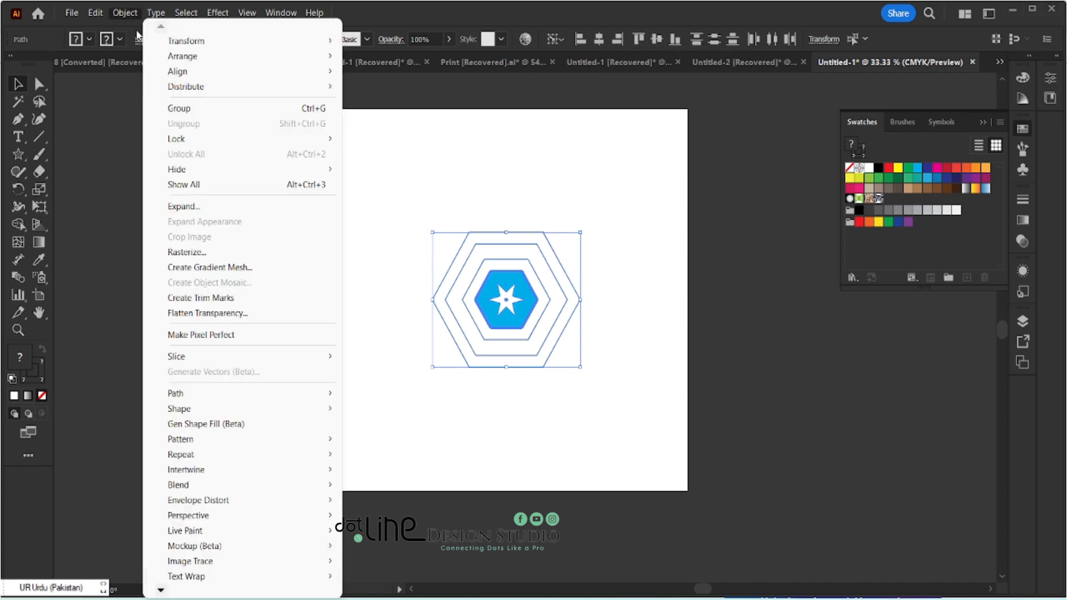
pyautogui.click(176, 109)
pyautogui.click(228, 176)
pyautogui.moveTo(420, 214); pyautogui.dragTo(543, 384)
pyautogui.click(121, 14)
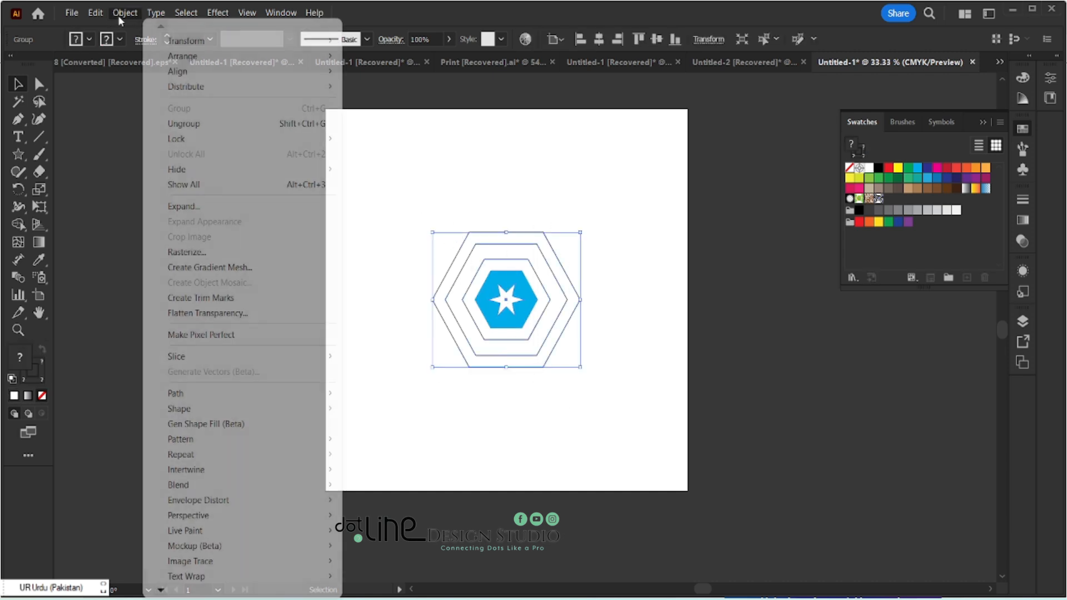
pyautogui.click(164, 207)
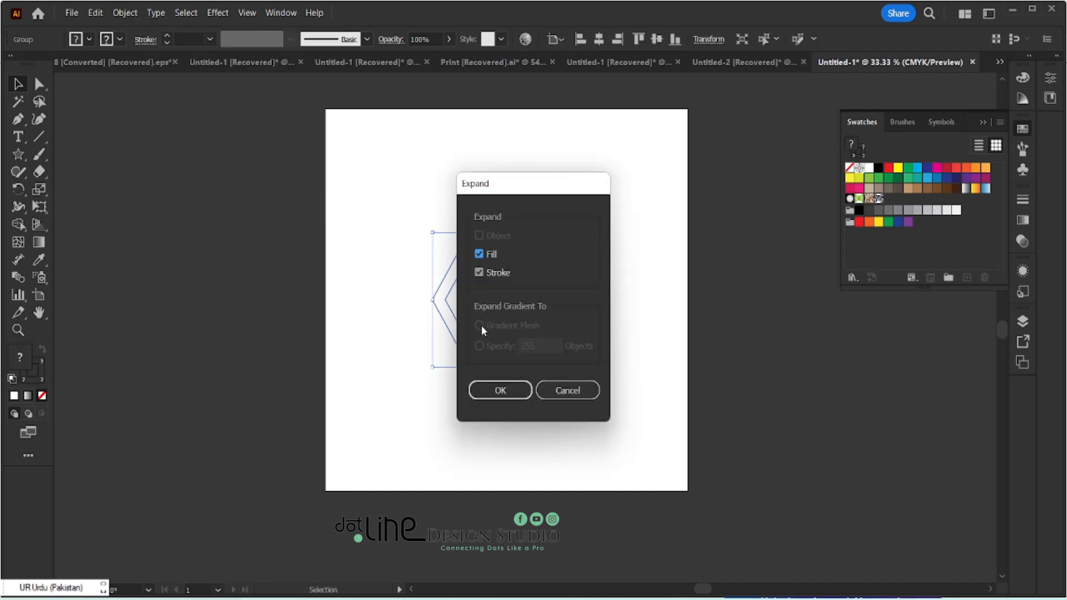
pyautogui.click(490, 391)
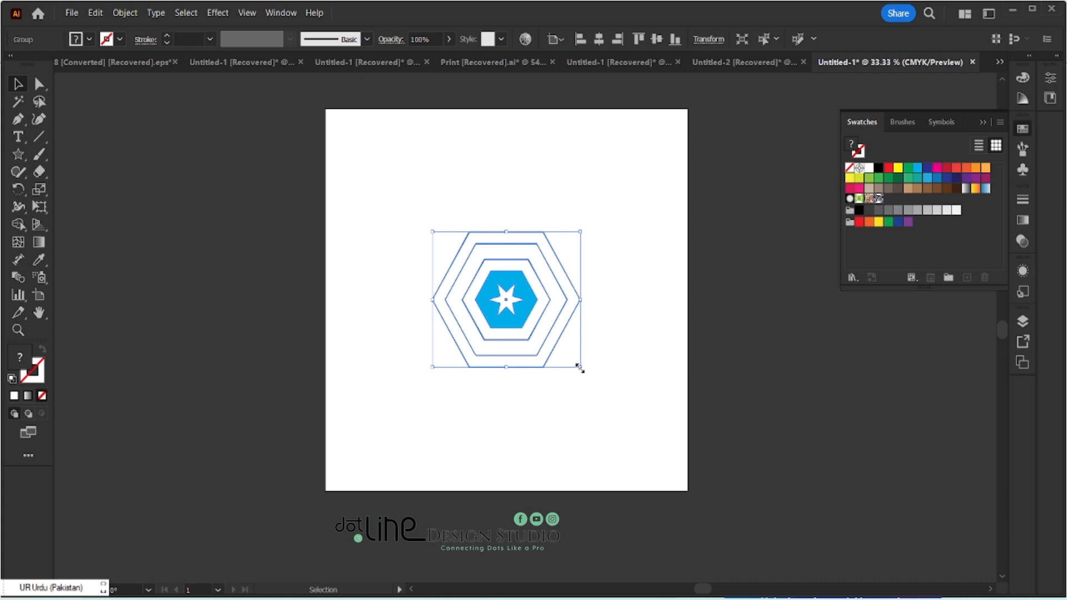
# Shrink the hexagon emblem around its centre and rotate it about 30° so that it stands on a corner.
pyautogui.moveTo(579, 368); pyautogui.dragTo(552, 341)
pyautogui.click(585, 275)
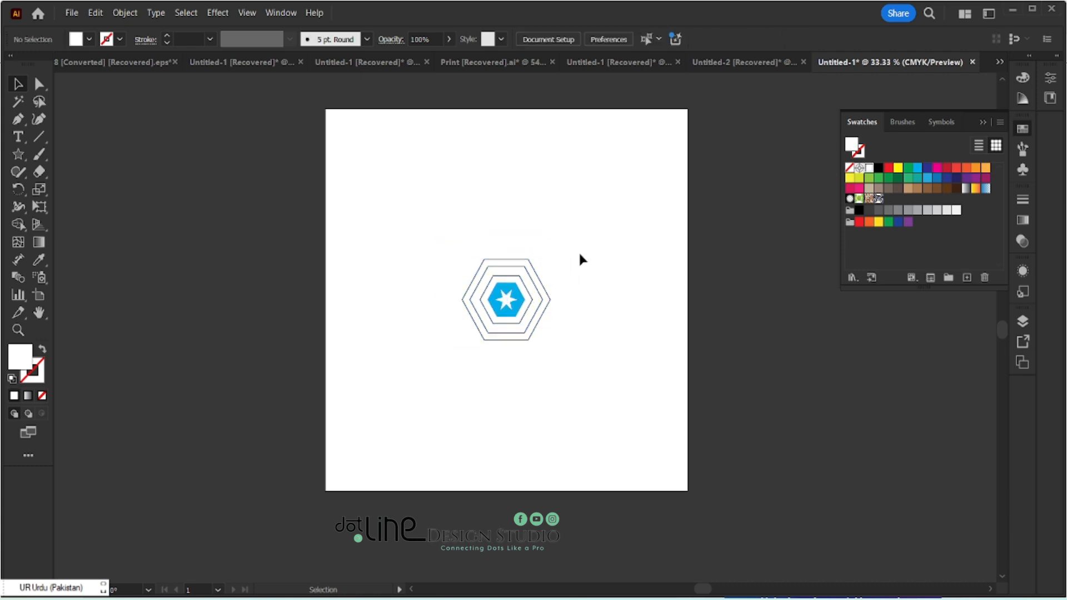
pyautogui.moveTo(449, 232); pyautogui.dragTo(590, 348)
pyautogui.moveTo(556, 256); pyautogui.dragTo(527, 241)
pyautogui.click(556, 241)
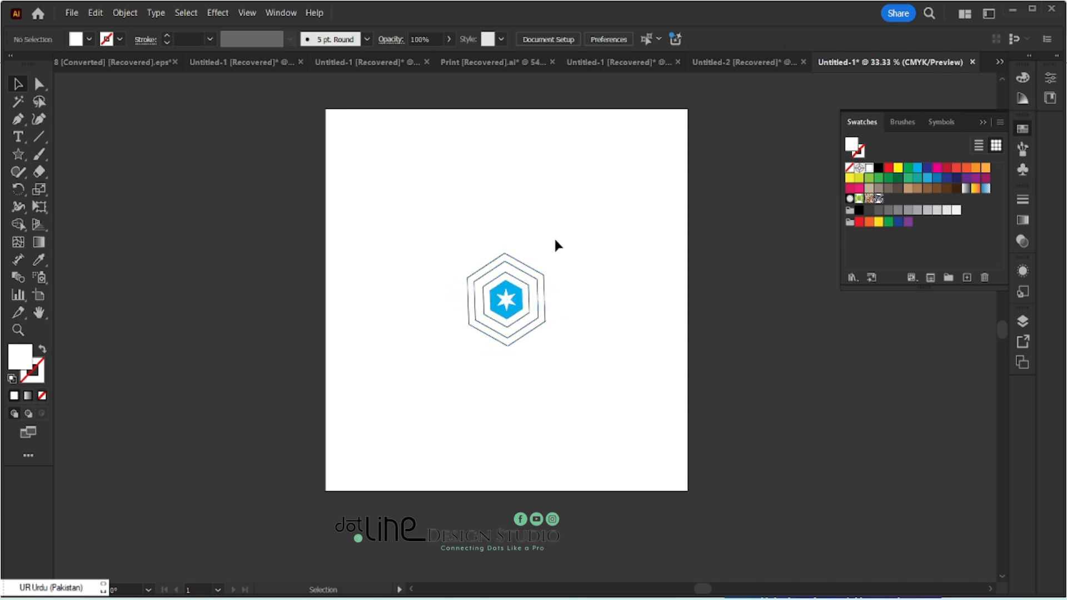
# Move the hexagon emblem to the upper-left area of the artboard.
pyautogui.moveTo(439, 242); pyautogui.dragTo(599, 410)
pyautogui.moveTo(521, 312)
pyautogui.mouseDown()
pyautogui.moveTo(491, 302)
pyautogui.moveTo(452, 258)
pyautogui.moveTo(447, 231)
pyautogui.mouseUp()
pyautogui.moveTo(469, 266); pyautogui.dragTo(460, 234)
# Make a repeating pattern from the hexagon emblem and set its tile type to Brick by Row.
pyautogui.click(124, 12)
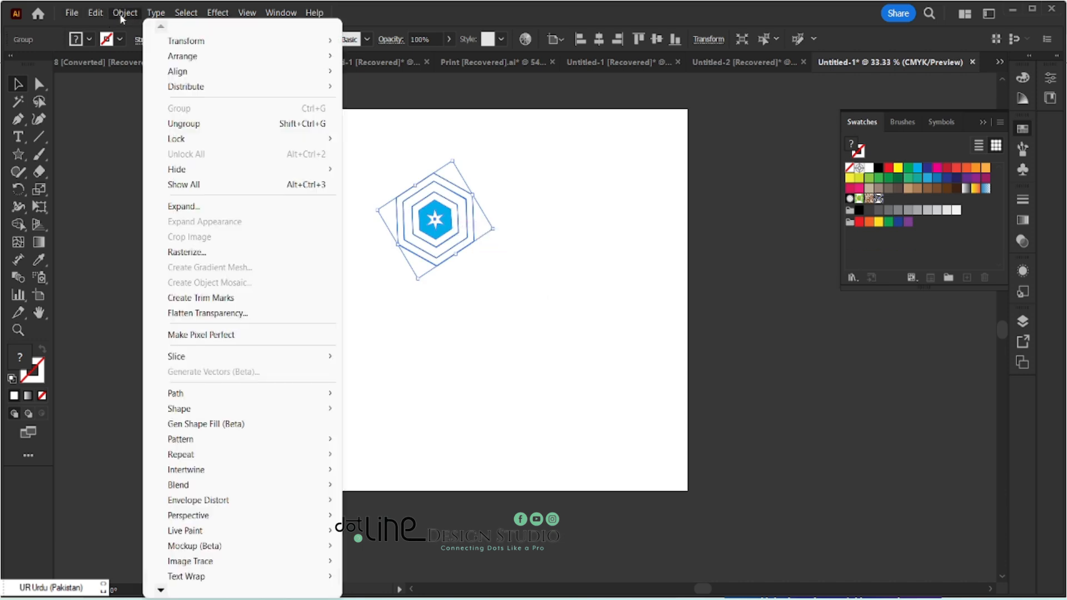
pyautogui.moveTo(207, 438)
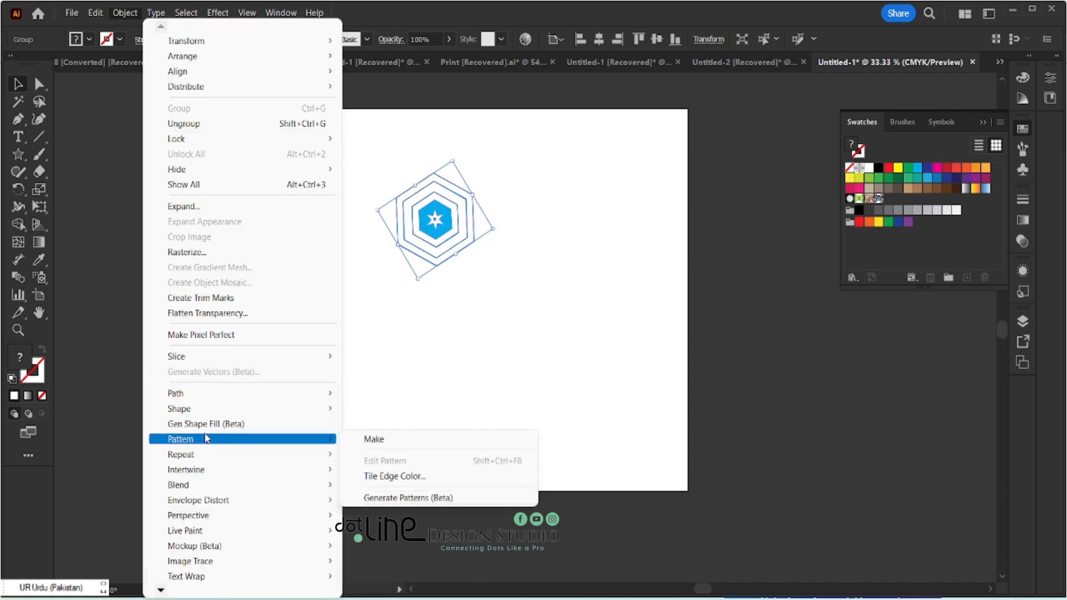
pyautogui.click(355, 442)
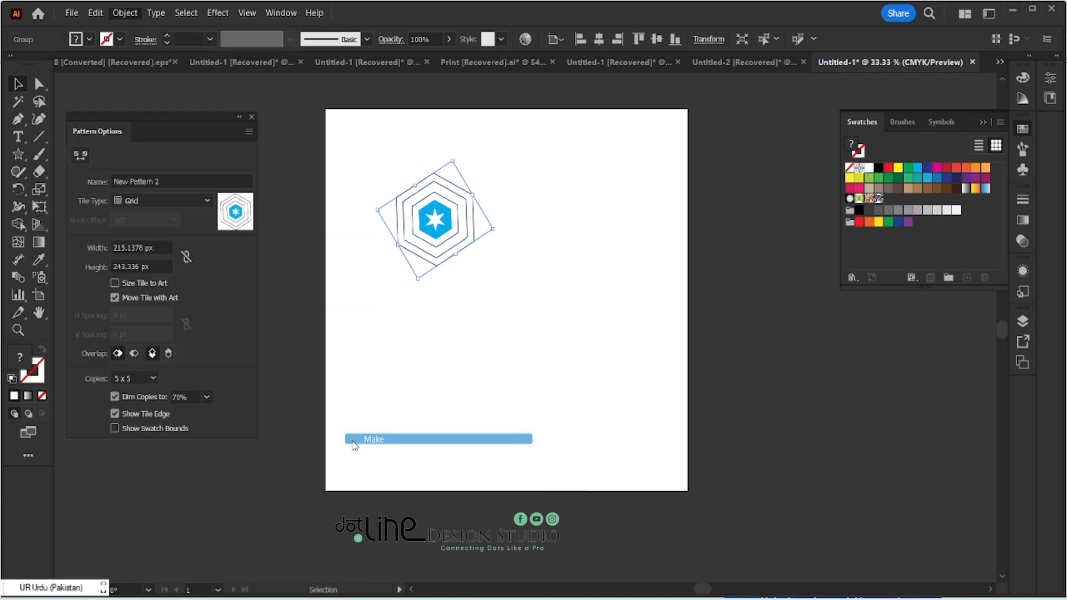
pyautogui.click(654, 340)
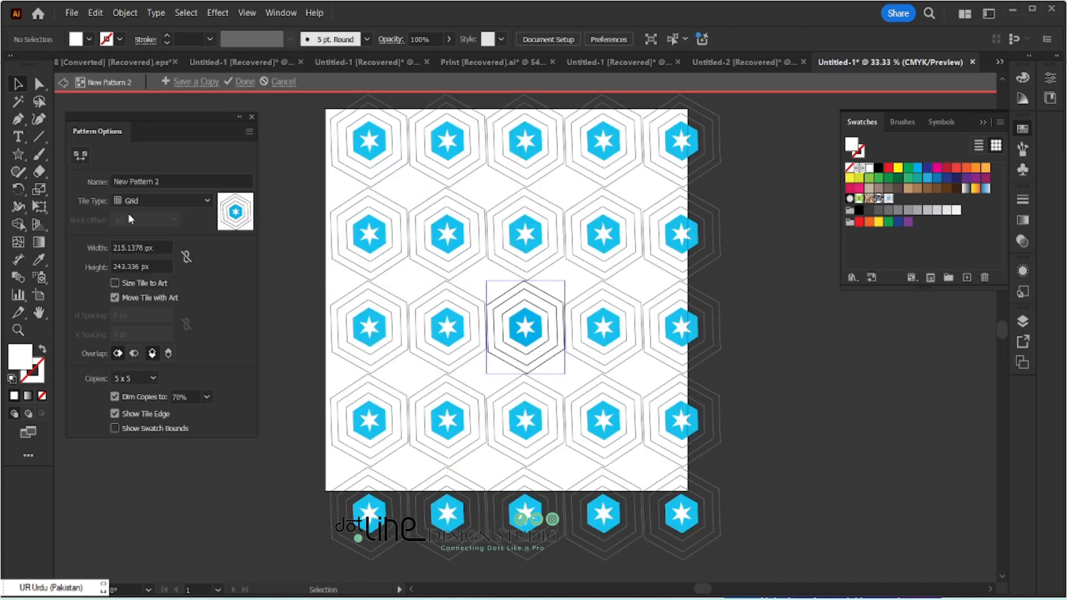
pyautogui.click(203, 199)
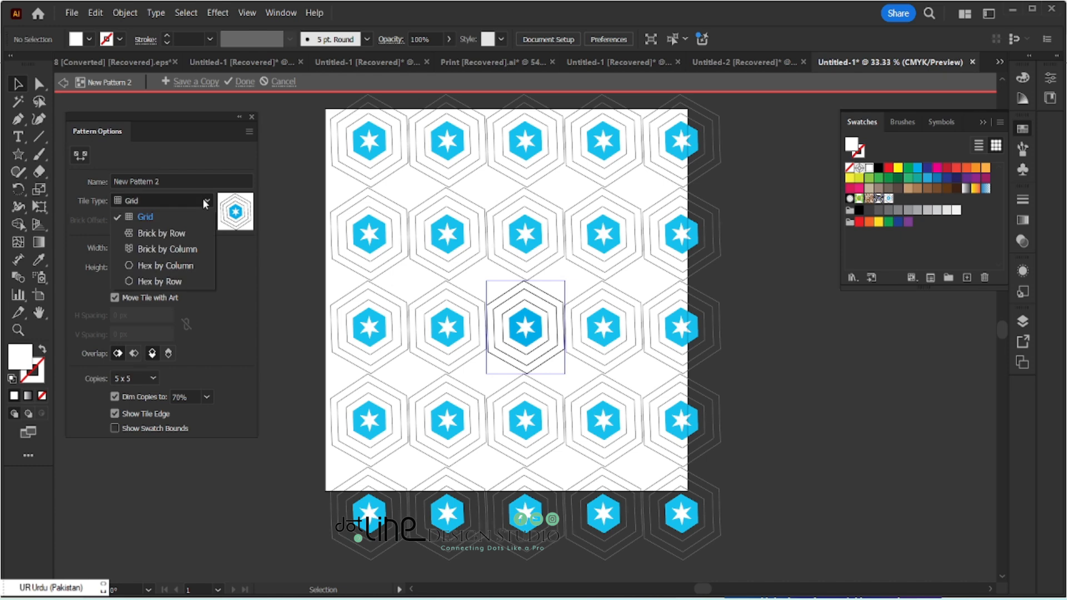
pyautogui.click(164, 231)
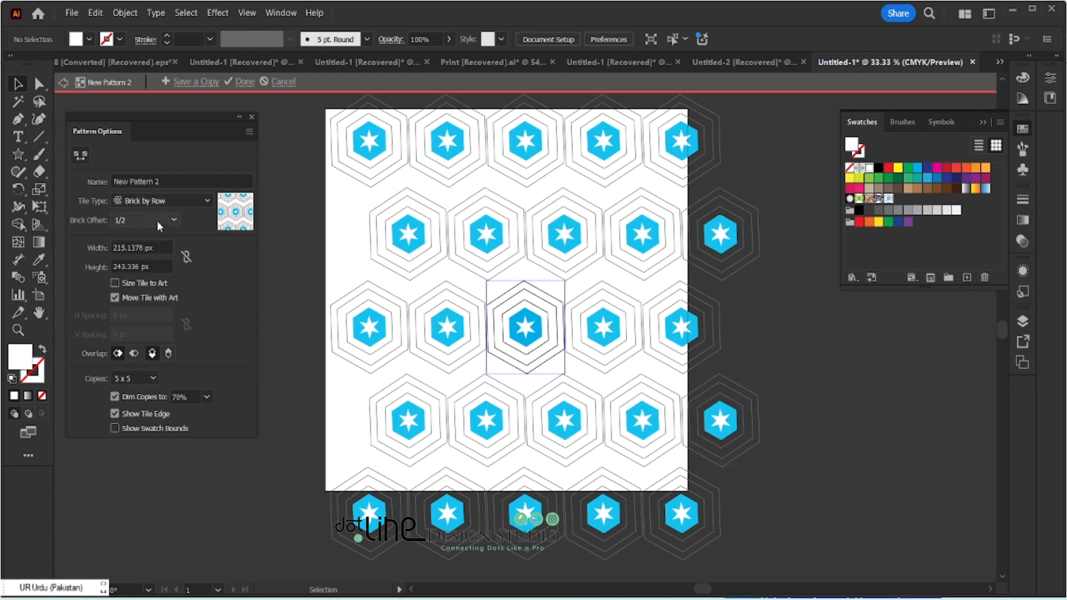
# Reduce the pattern tile's height to 181 px with width and height unlinked, so the hexagon rows interlock.
pyautogui.click(185, 257)
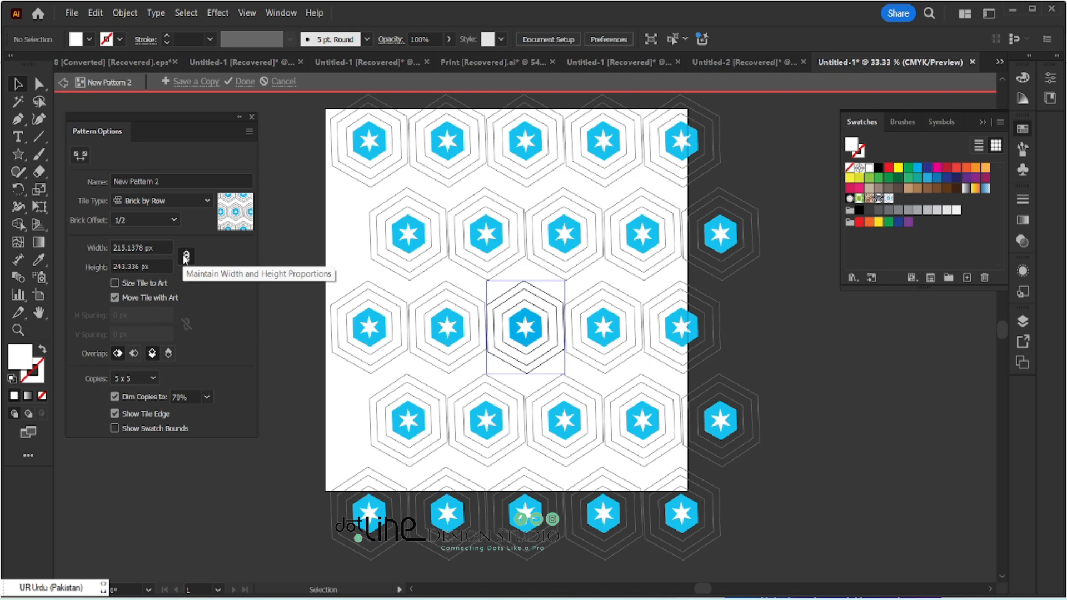
pyautogui.click(186, 257)
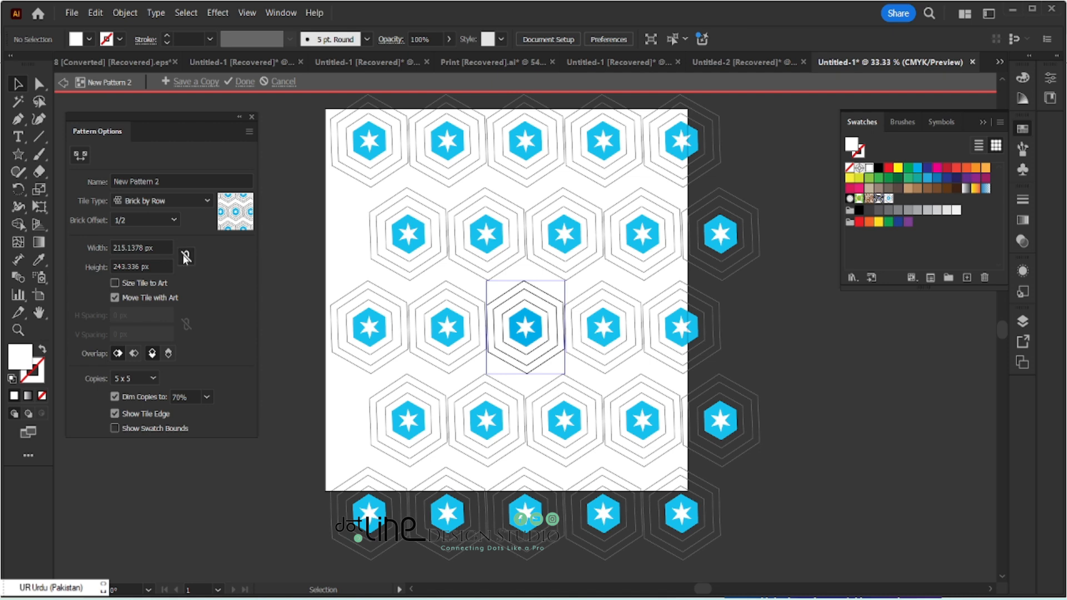
pyautogui.click(141, 267)
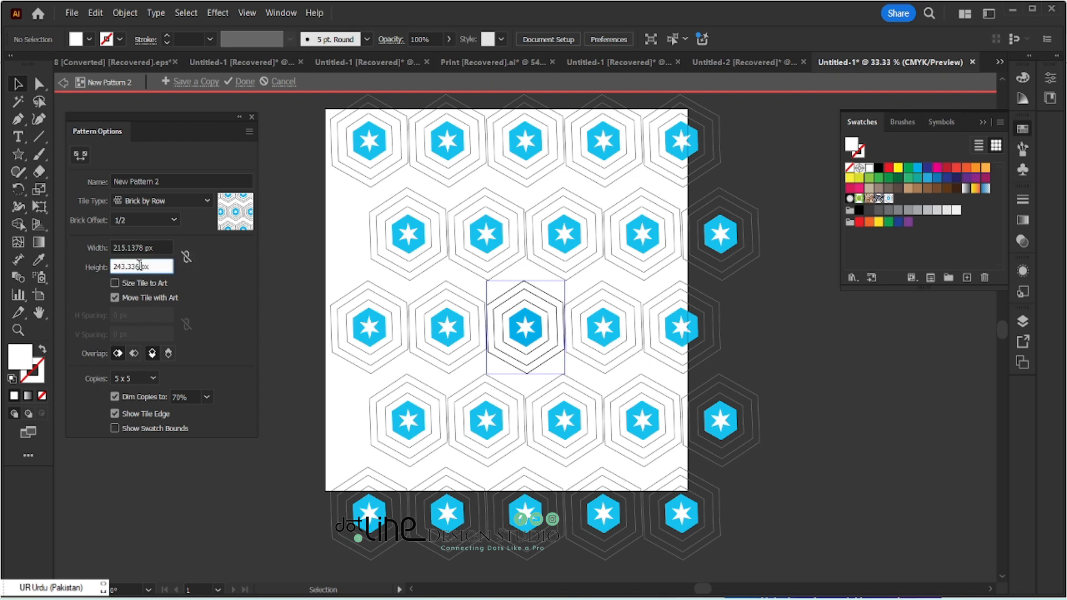
pyautogui.hotkey('ctrl', 'a')
pyautogui.write('207')
pyautogui.press('Return')
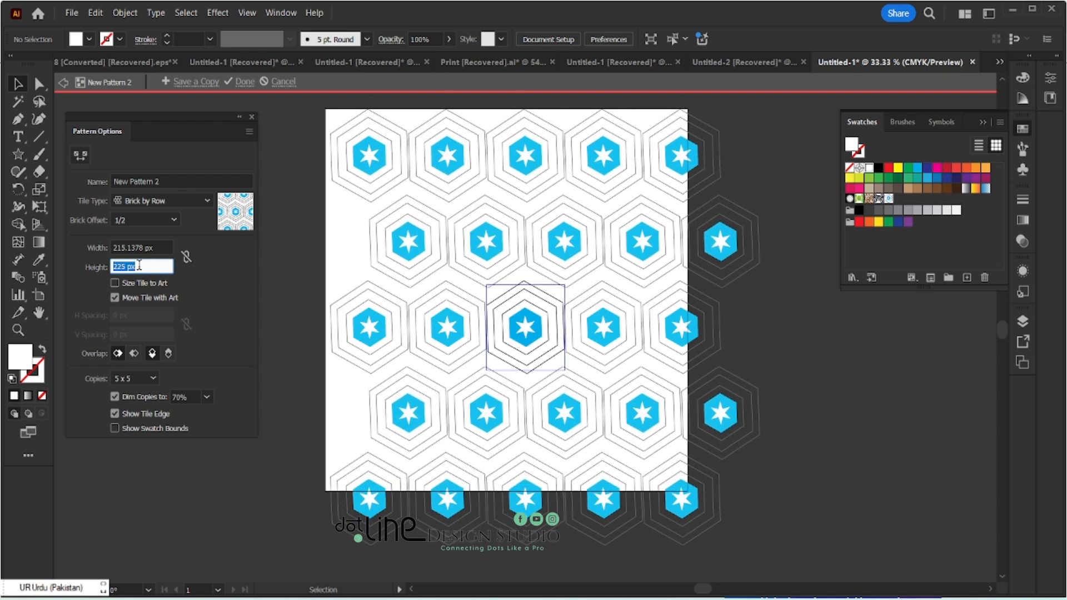
pyautogui.press('Down')
pyautogui.press('Down')
pyautogui.press('Down')
pyautogui.press('Down')
pyautogui.press('Down')
pyautogui.press('Down')
pyautogui.press('Down')
pyautogui.press('Down')
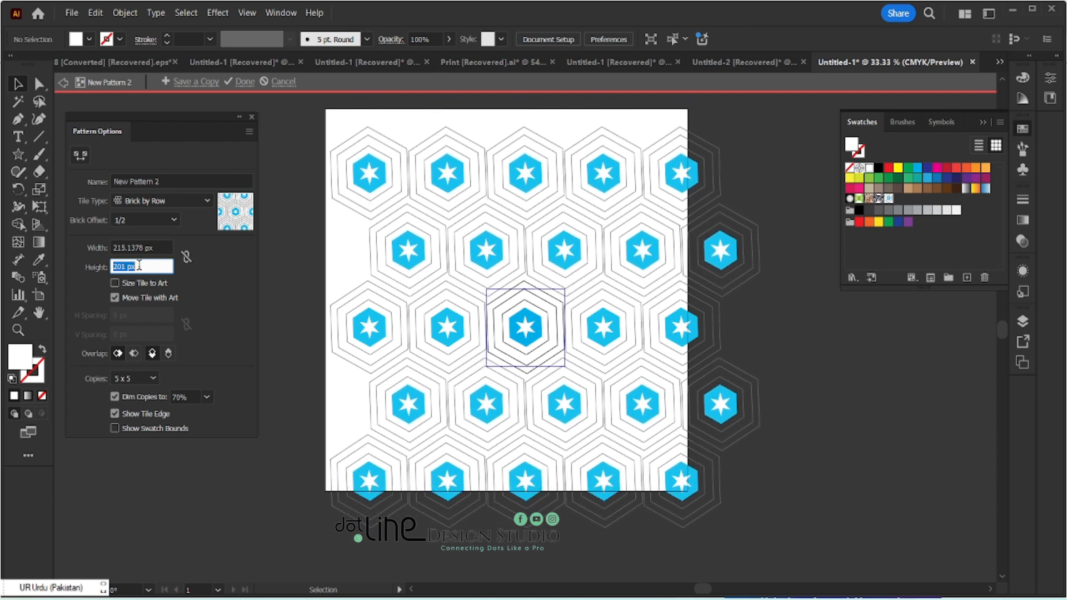
pyautogui.press('Down')
pyautogui.press('Down')
pyautogui.press('Down')
pyautogui.press('Down')
pyautogui.press('Down')
pyautogui.press('Down')
pyautogui.press('Down')
pyautogui.press('Down')
pyautogui.press('Down')
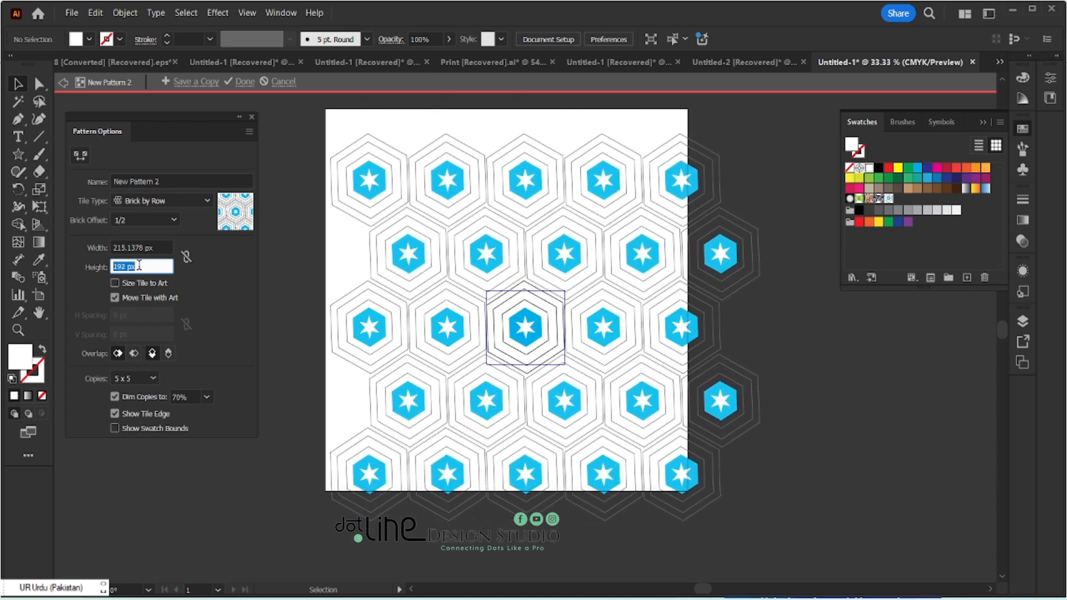
pyautogui.press('Down')
pyautogui.press('Down')
pyautogui.press('Down')
pyautogui.press('Down')
pyautogui.press('Down')
pyautogui.press('Down')
pyautogui.press('Down')
pyautogui.press('Down')
pyautogui.press('Down')
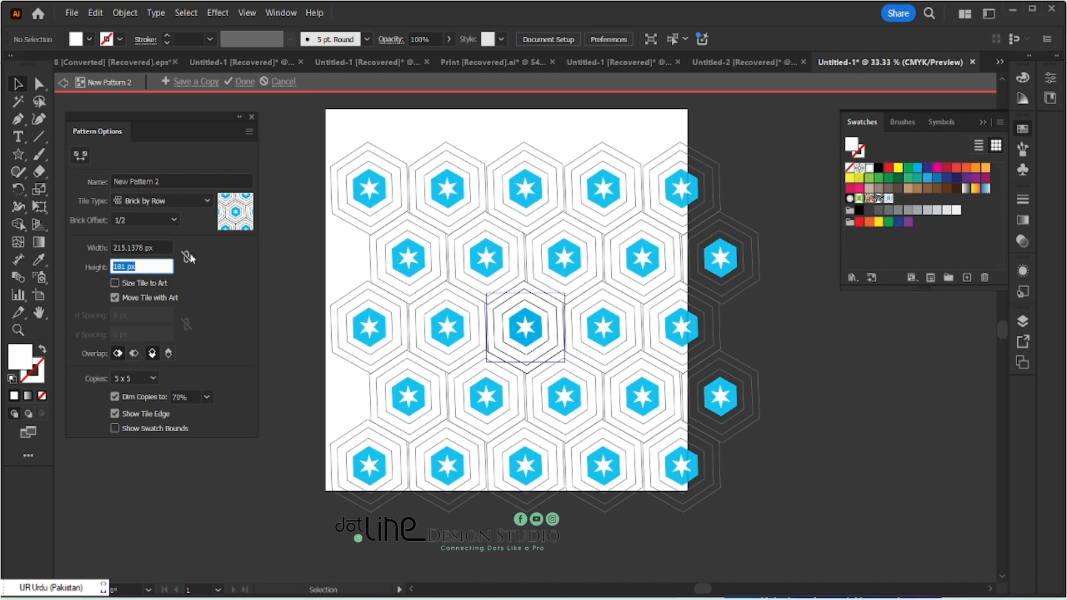
# Reduce the pattern tile's width to 211 px and finish editing the pattern.
pyautogui.click(143, 245)
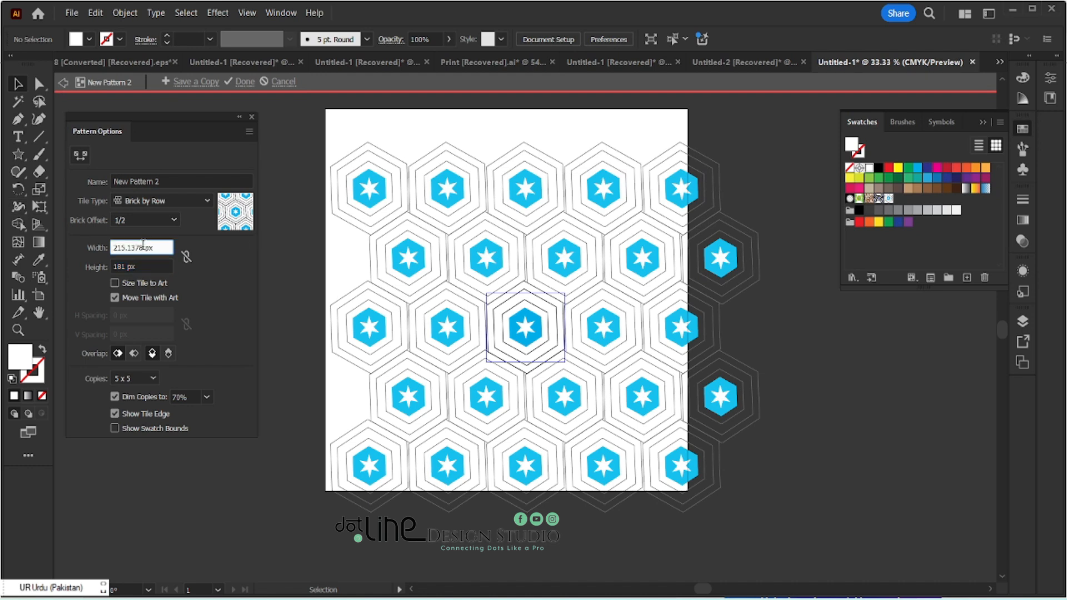
pyautogui.press('Down')
pyautogui.press('Down')
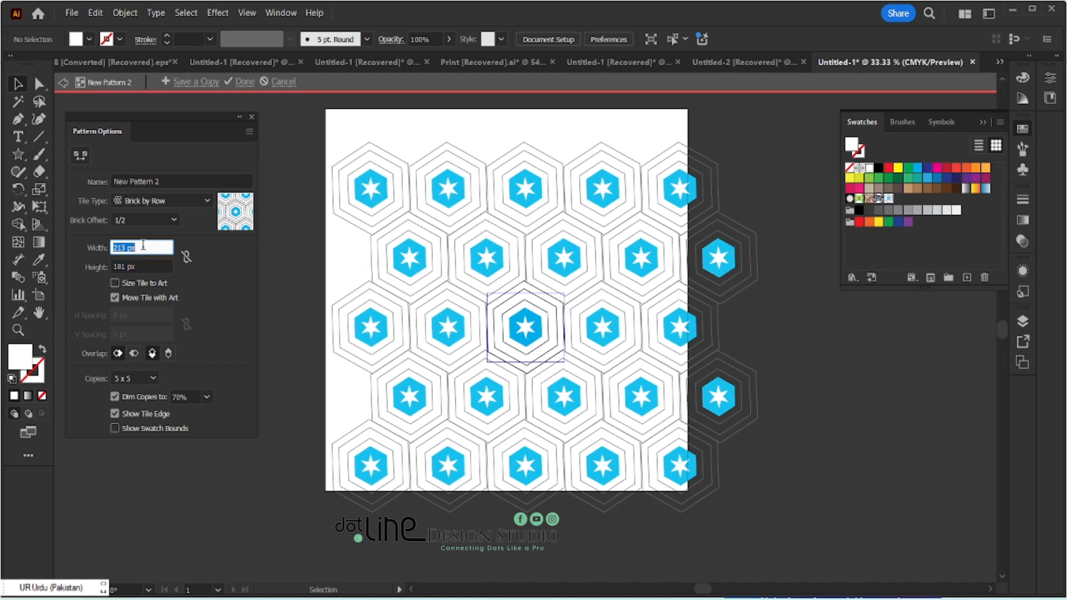
pyautogui.press('Down')
pyautogui.press('Down')
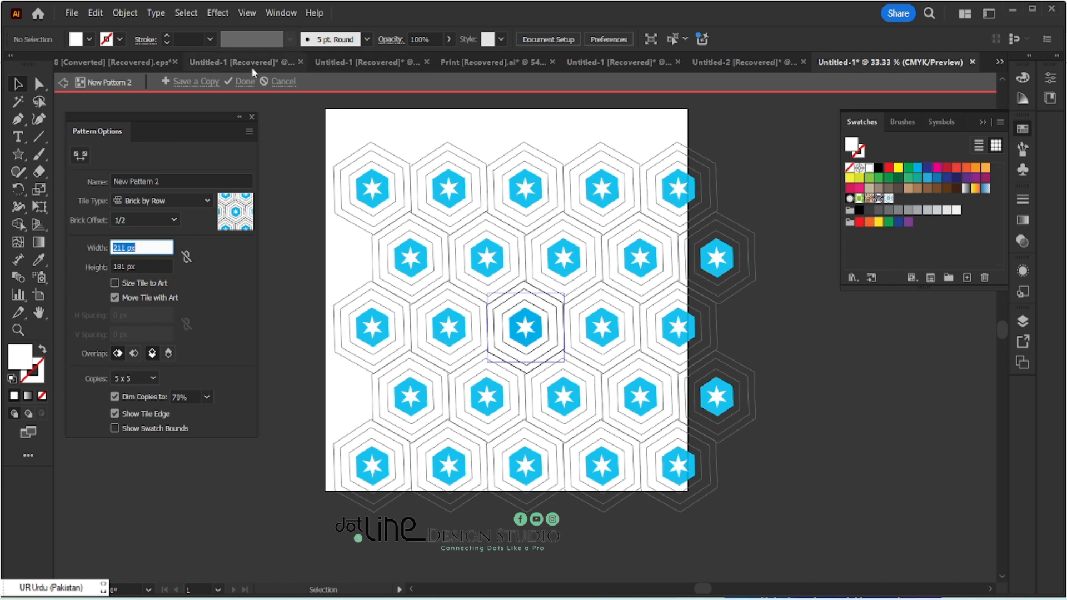
pyautogui.click(245, 82)
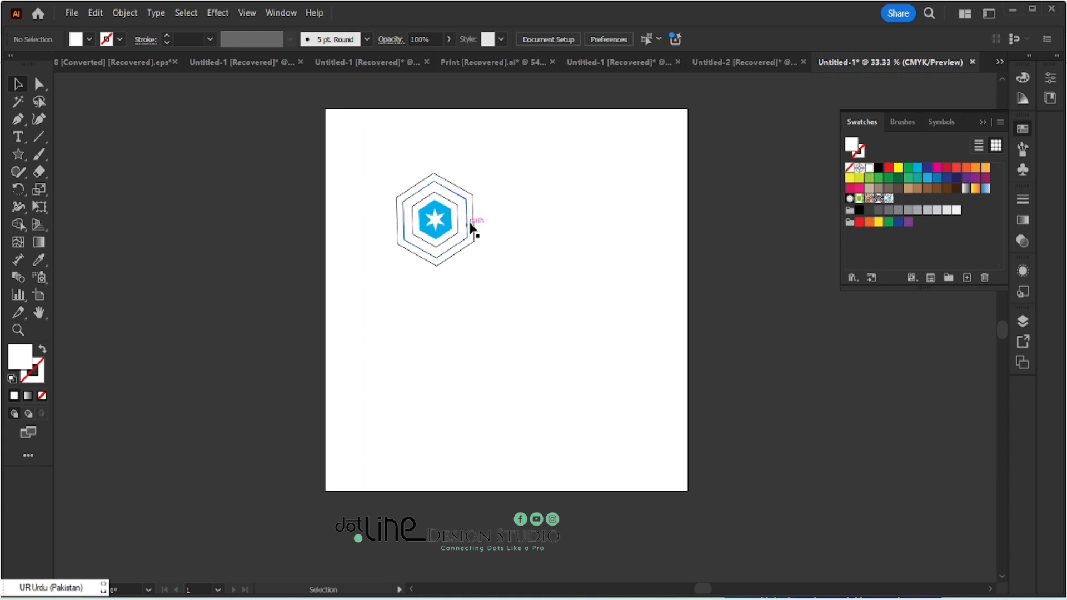
# Move the original hexagon emblem off the artboard into the empty space on its right.
pyautogui.moveTo(399, 178); pyautogui.dragTo(472, 257)
pyautogui.moveTo(435, 219); pyautogui.dragTo(883, 382)
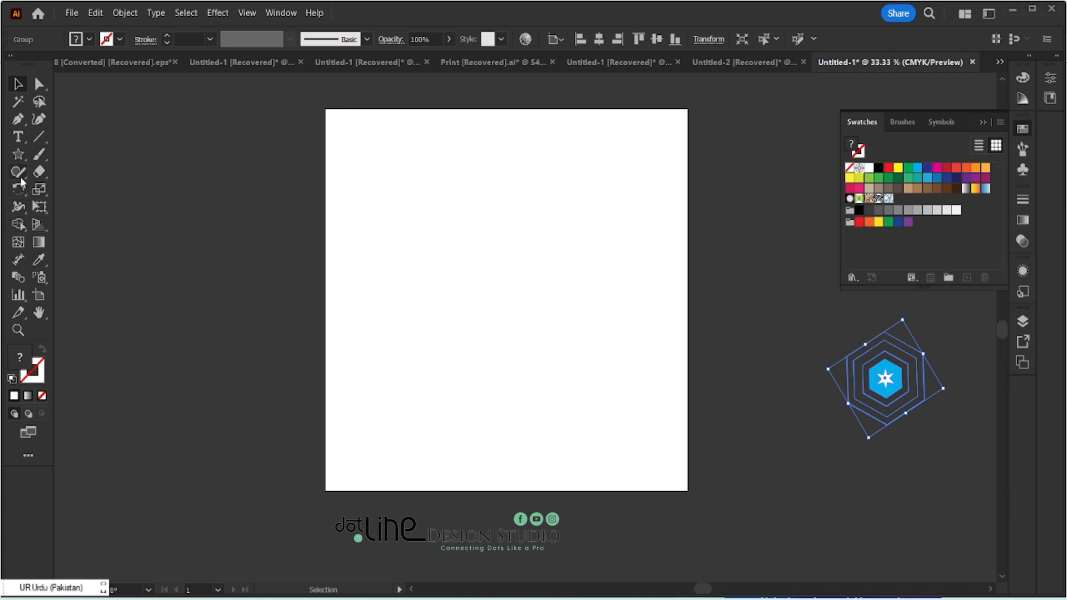
# Draw a rectangle covering the whole artboard and fill it with the new hexagon pattern swatch.
pyautogui.moveTo(21, 162); pyautogui.dragTo(59, 154)
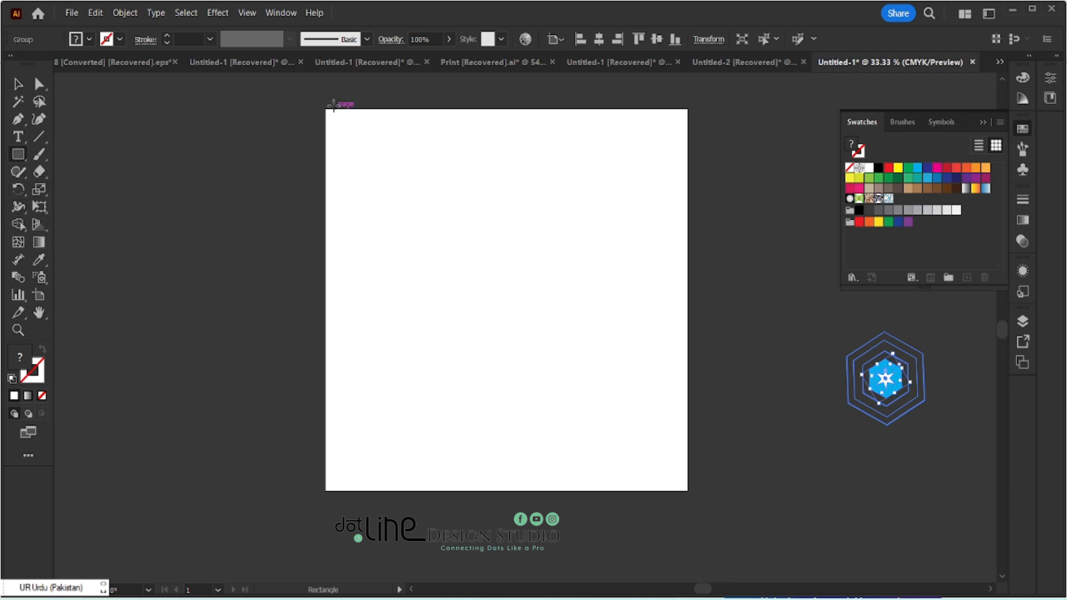
pyautogui.moveTo(325, 108); pyautogui.dragTo(688, 489)
pyautogui.click(889, 199)
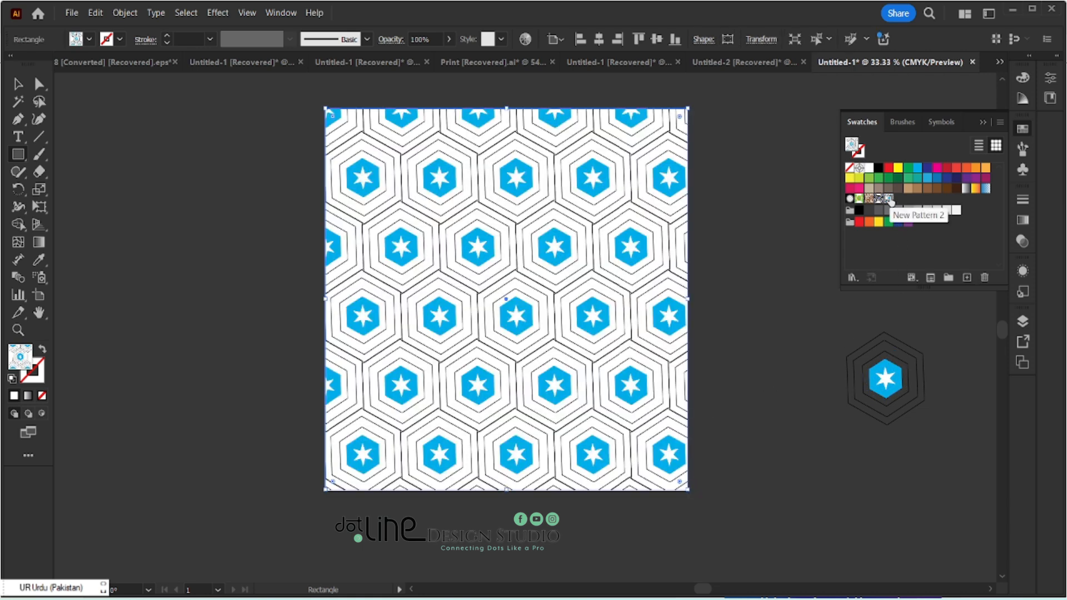
# Scale the rectangle's pattern fill uniformly to 44% with Transform Objects off, and deselect the rectangle.
pyautogui.rightClick(495, 200)
pyautogui.moveTo(556, 513)
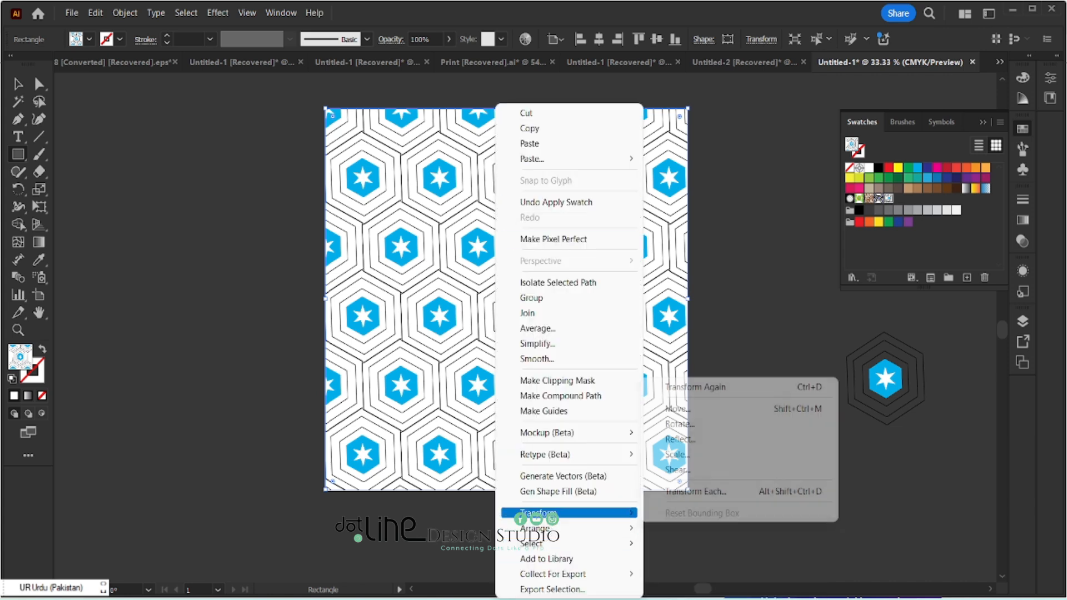
pyautogui.click(684, 455)
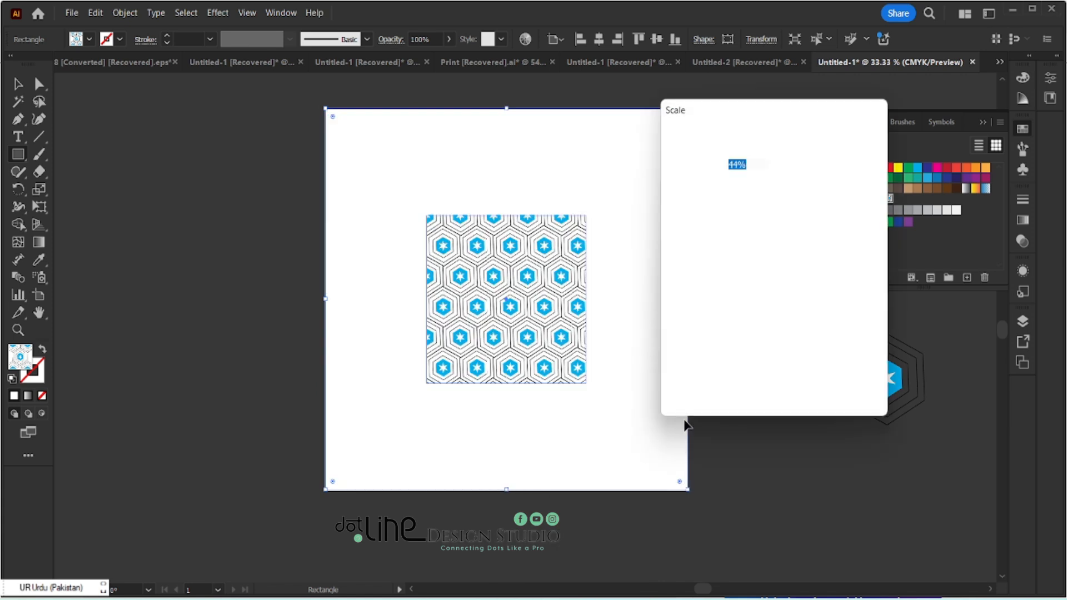
pyautogui.click(682, 321)
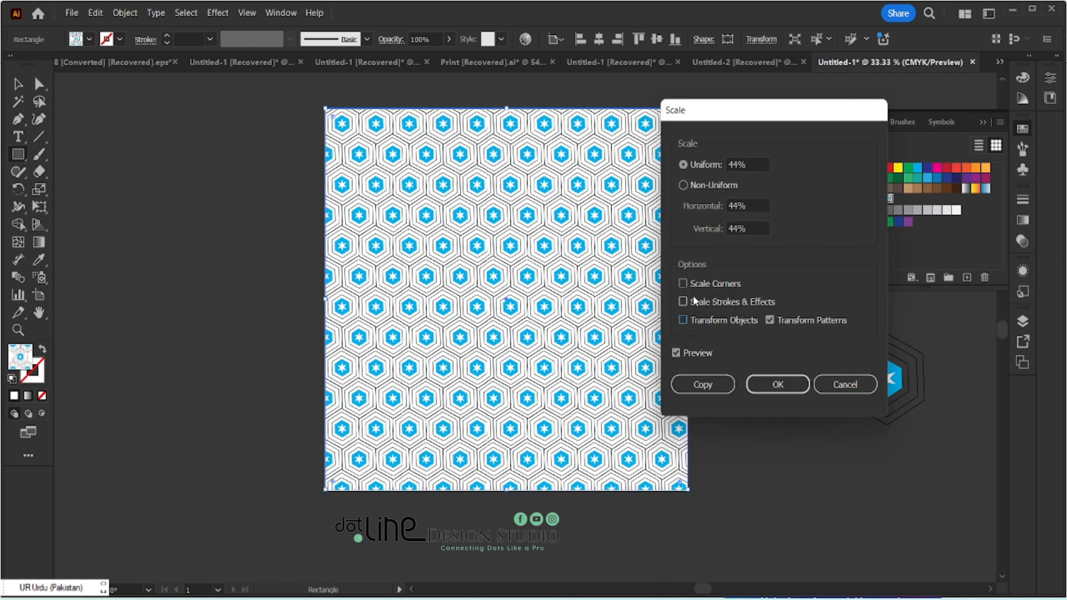
pyautogui.click(772, 385)
pyautogui.click(18, 84)
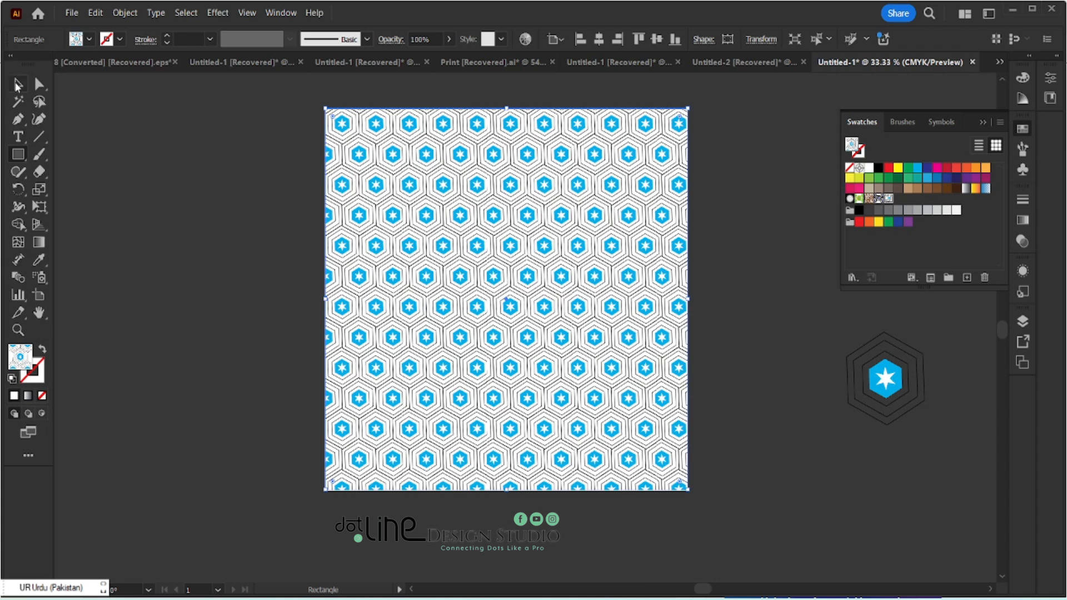
pyautogui.click(118, 159)
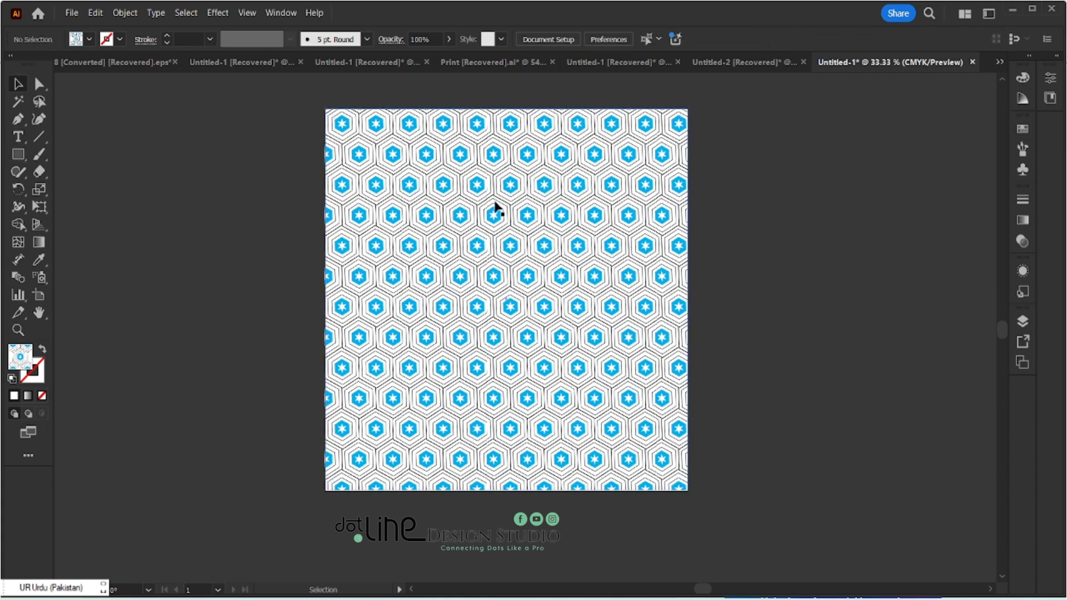
# Enlarge the rectangle's pattern fill uniformly to 165%, transforming only the pattern and not the object.
pyautogui.rightClick(495, 208)
pyautogui.click(441, 372)
pyautogui.click(440, 372)
pyautogui.rightClick(427, 302)
pyautogui.moveTo(459, 512)
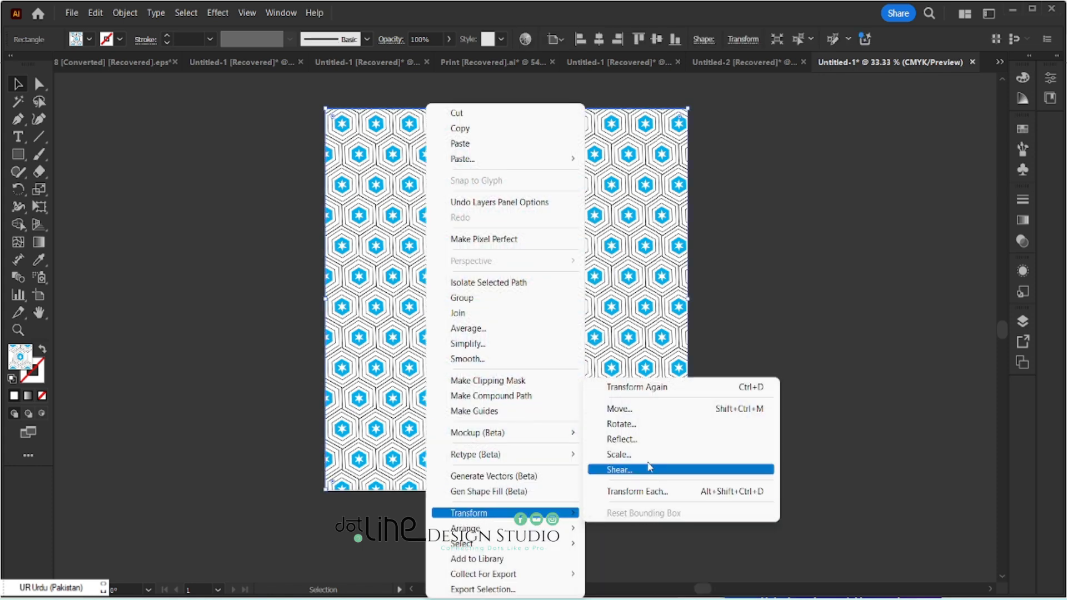
pyautogui.click(645, 457)
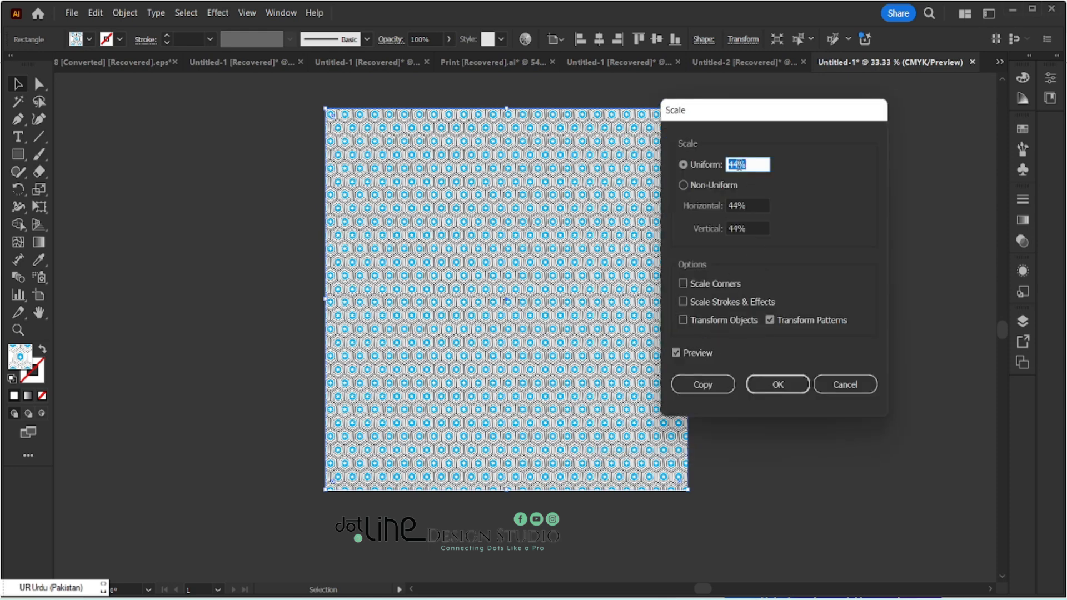
pyautogui.scroll(20, 739, 166)
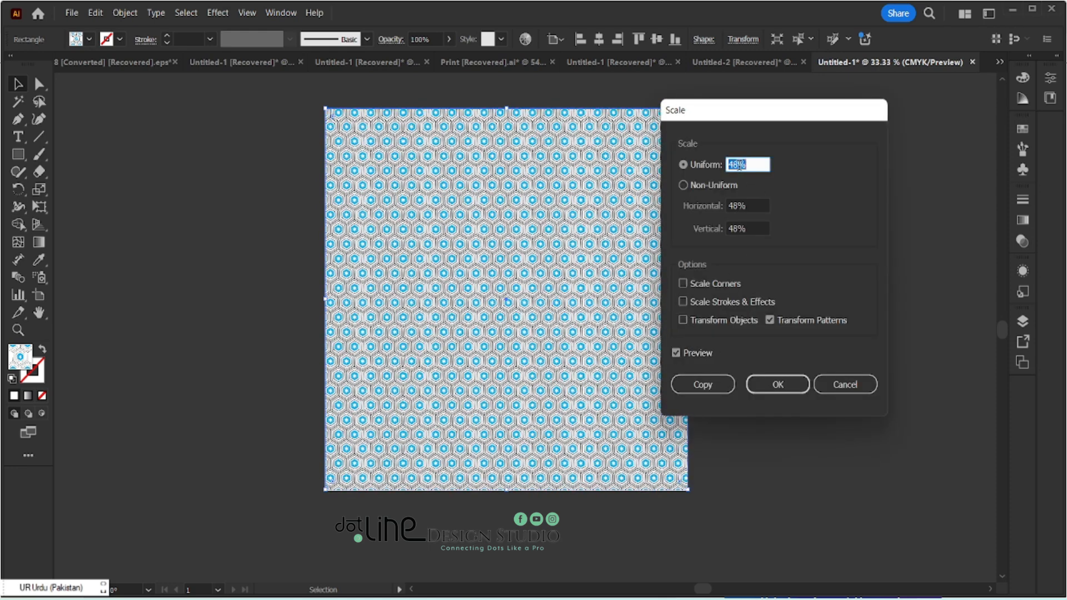
pyautogui.scroll(20, 739, 165)
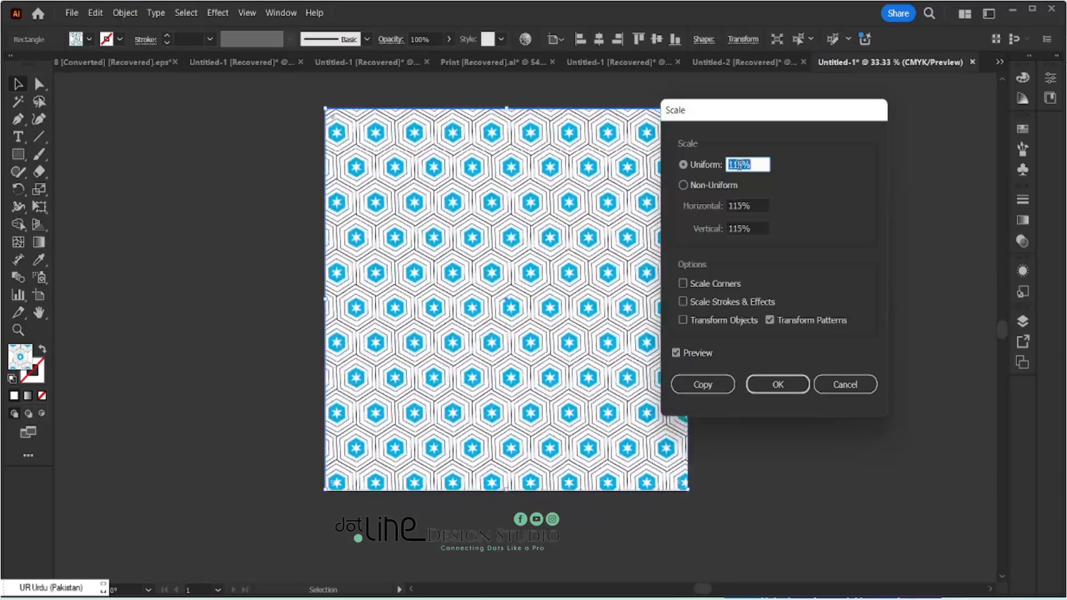
pyautogui.scroll(16, 739, 165)
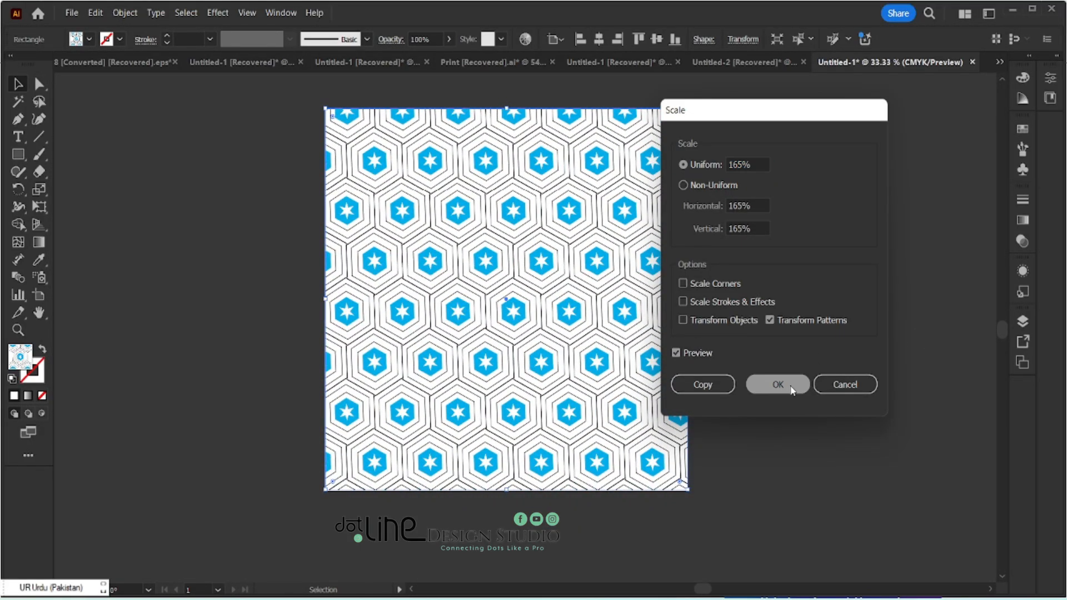
pyautogui.click(777, 385)
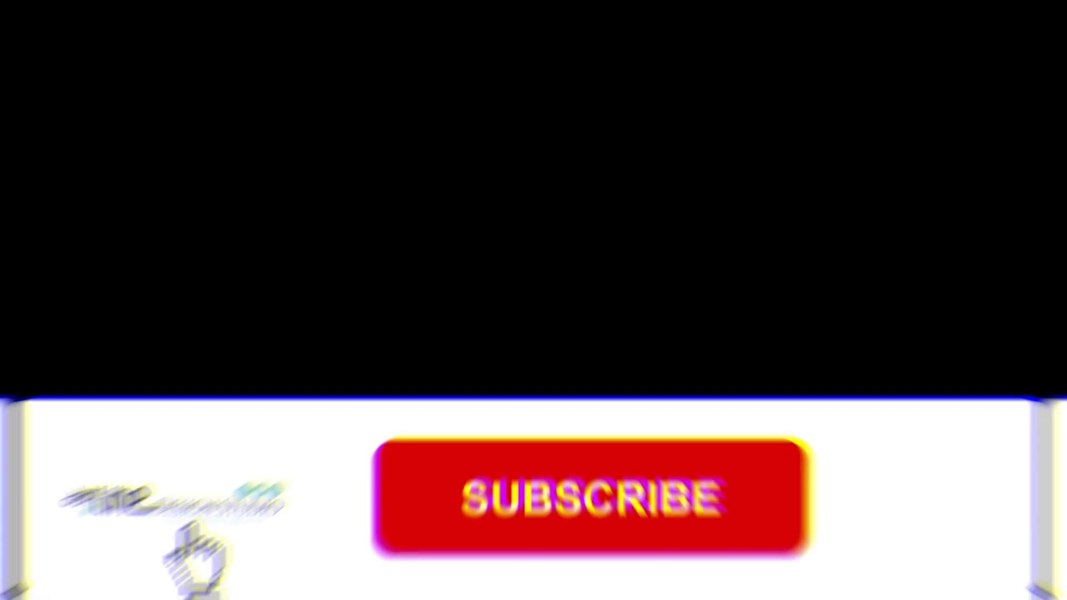